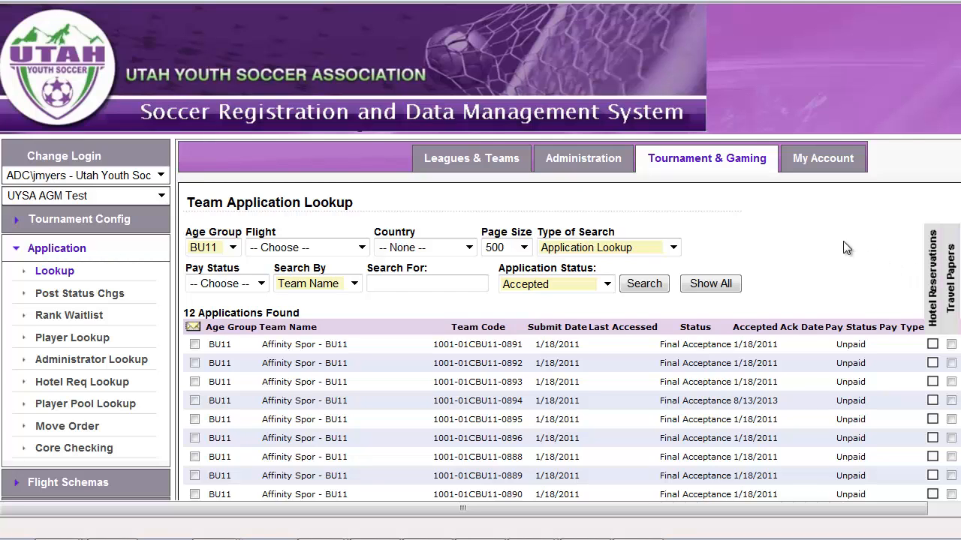
Review the accepted BU11 team applications and open the application status choices for the second listed team.
{"action": "scroll", "coordinate": [837, 238], "scroll_direction": "down", "scroll_amount": 1}
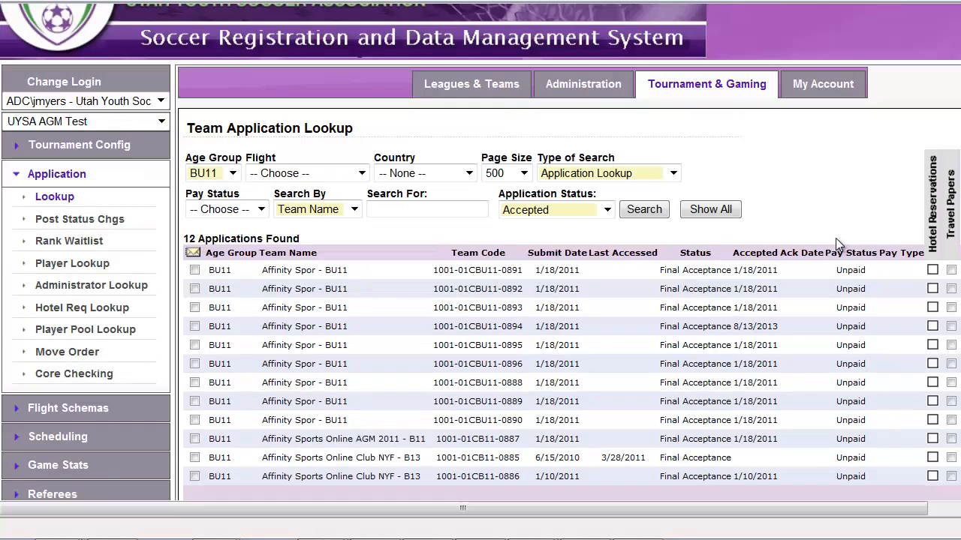
{"action": "left_click", "coordinate": [727, 290]}
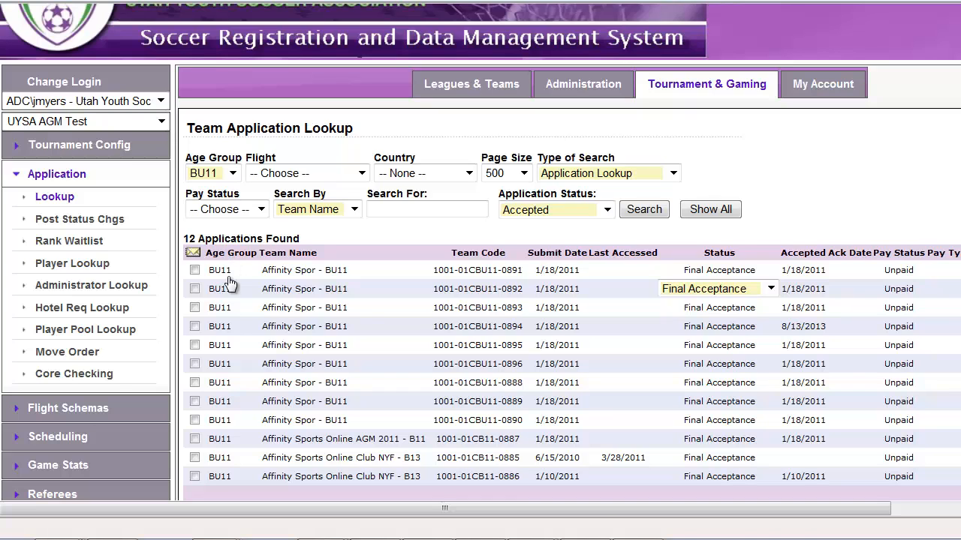
Go to Bracket Play under Flight Schemas and choose the play group Boys Under 11 Div 1.
{"action": "left_click", "coordinate": [60, 412]}
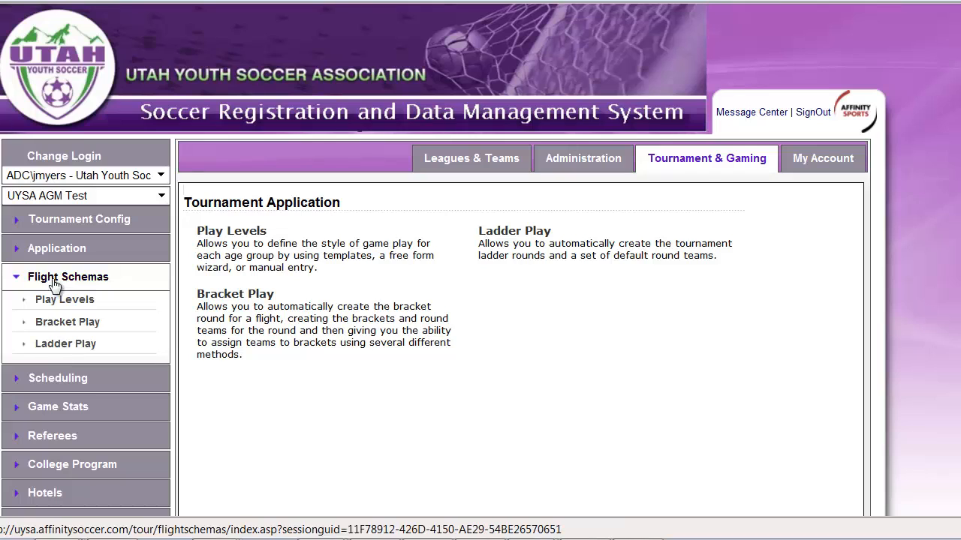
{"action": "left_click", "coordinate": [57, 325]}
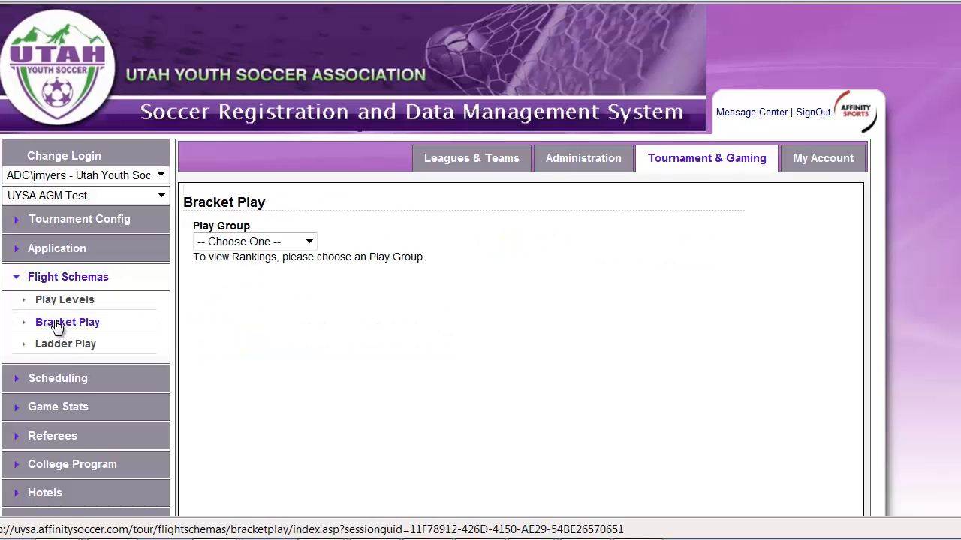
{"action": "left_click", "coordinate": [293, 244]}
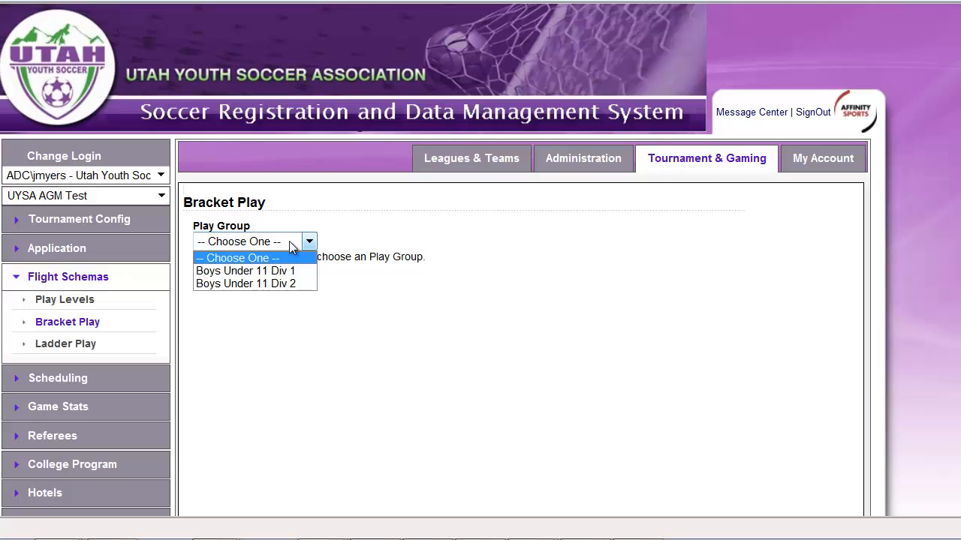
{"action": "left_click", "coordinate": [247, 271]}
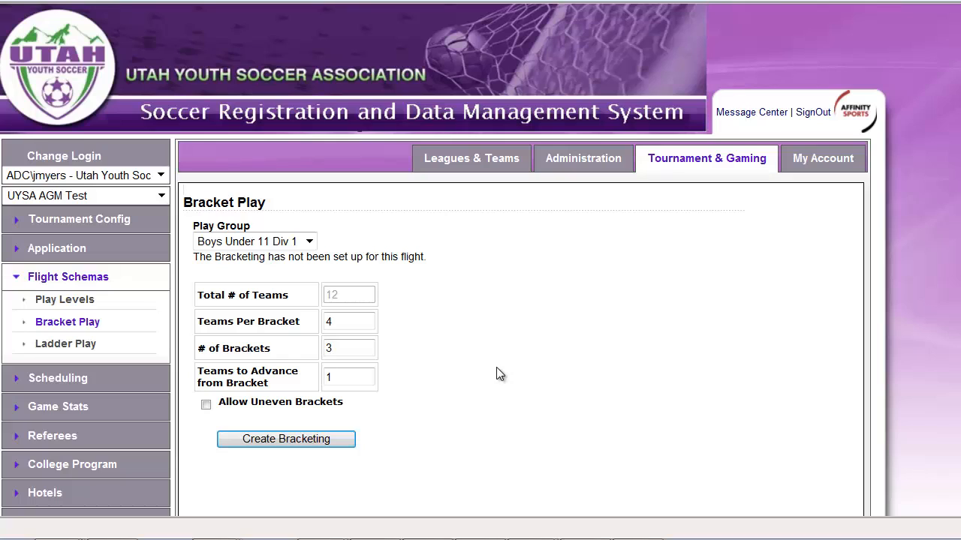
Create the bracketing with 10 teams per bracket, 1 bracket and 0 teams to advance from the bracket.
{"action": "left_click_drag", "start_coordinate": [353, 347], "coordinate": [293, 346]}
{"action": "type", "text": "1"}
{"action": "left_click_drag", "start_coordinate": [345, 322], "coordinate": [287, 323]}
{"action": "type", "text": "10"}
{"action": "key", "text": "BackSpace"}
{"action": "key", "text": "BackSpace"}
{"action": "type", "text": "10"}
{"action": "left_click_drag", "start_coordinate": [352, 376], "coordinate": [231, 386]}
{"action": "type", "text": "0"}
{"action": "left_click", "coordinate": [493, 362]}
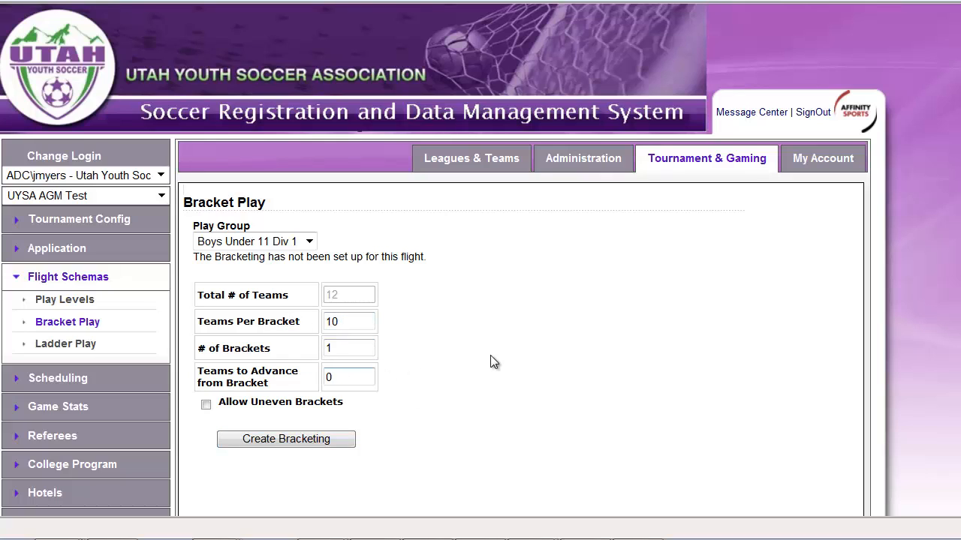
{"action": "left_click", "coordinate": [293, 441]}
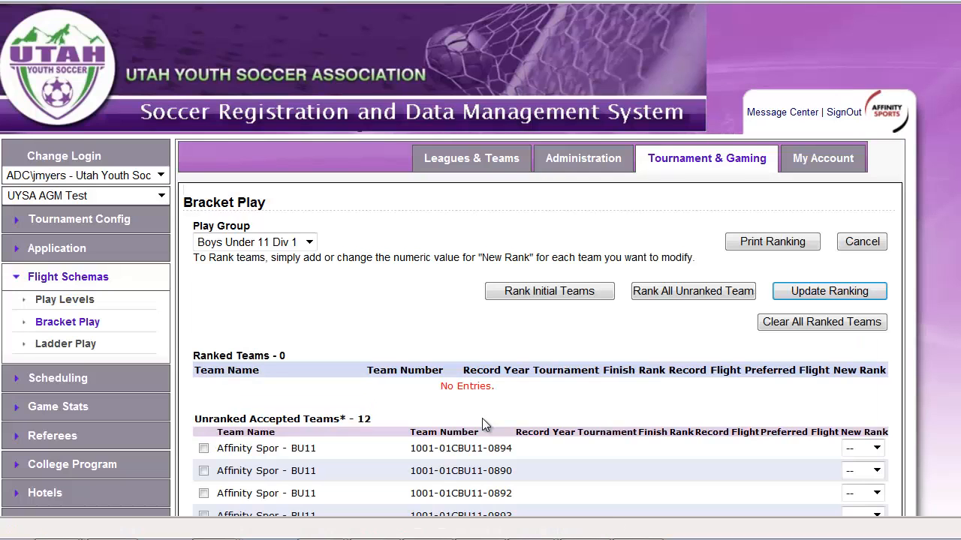
Rank all unranked accepted teams of Boys Under 11 Div 1 automatically and review the resulting ranking.
{"action": "scroll", "coordinate": [680, 414], "scroll_direction": "down", "scroll_amount": 1}
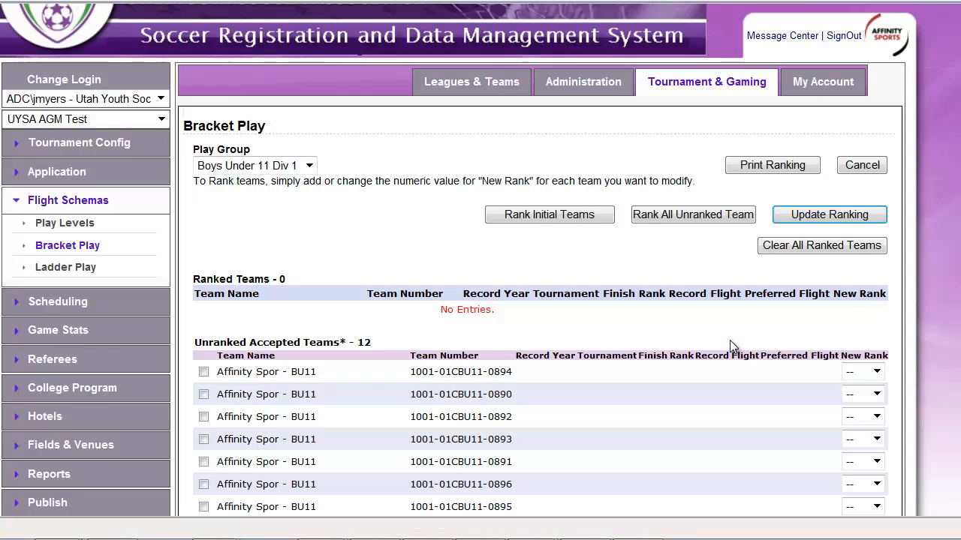
{"action": "scroll", "coordinate": [729, 340], "scroll_direction": "down", "scroll_amount": 2}
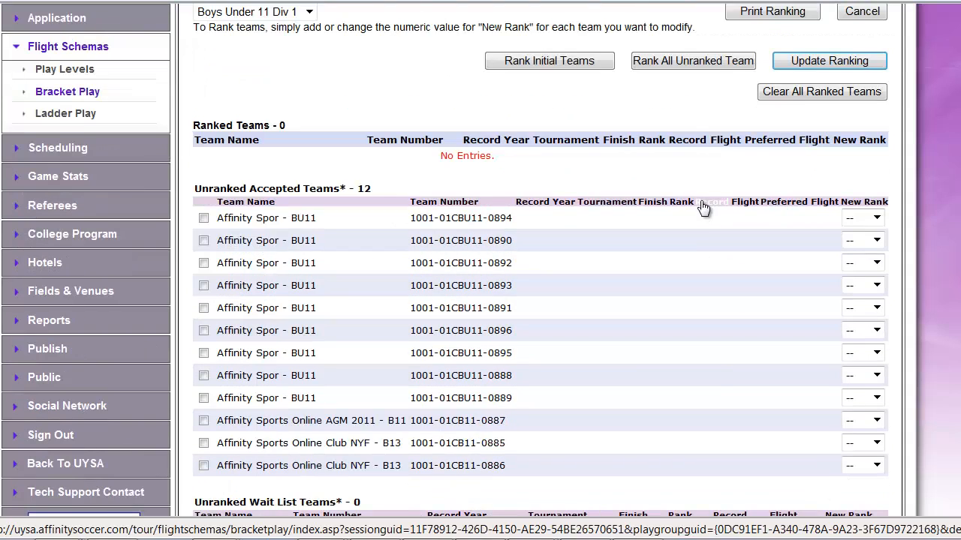
{"action": "left_click", "coordinate": [690, 61]}
{"action": "left_click", "coordinate": [604, 297]}
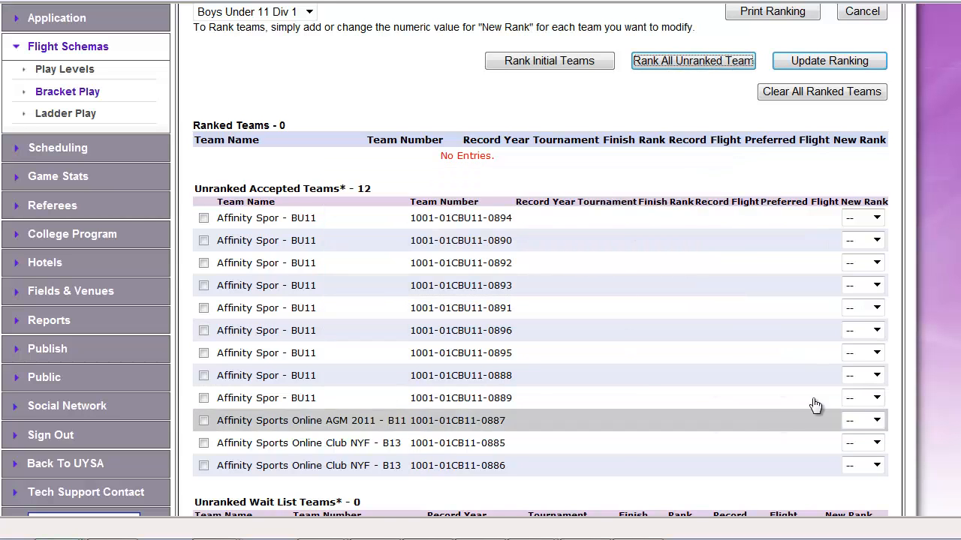
{"action": "scroll", "coordinate": [940, 401], "scroll_direction": "down", "scroll_amount": 2}
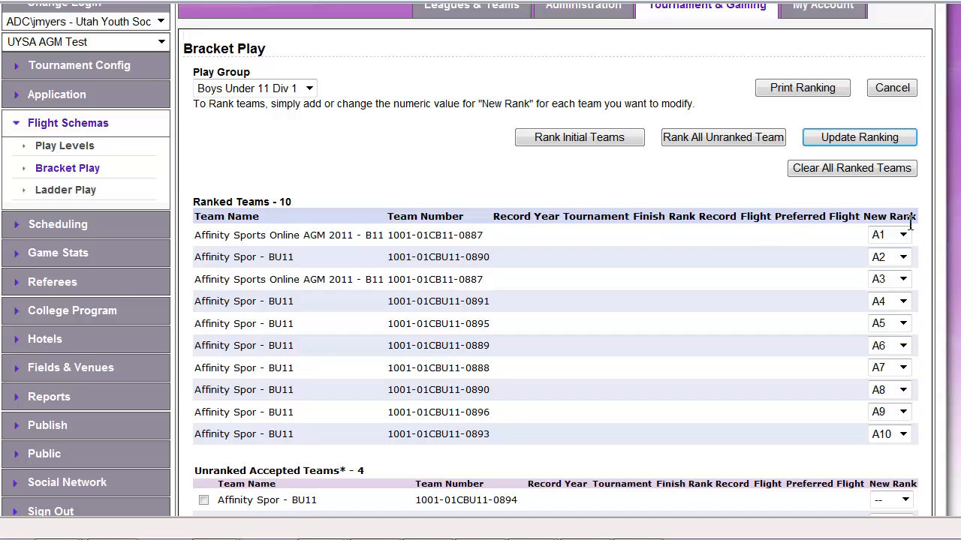
{"action": "scroll", "coordinate": [931, 465], "scroll_direction": "down", "scroll_amount": 1}
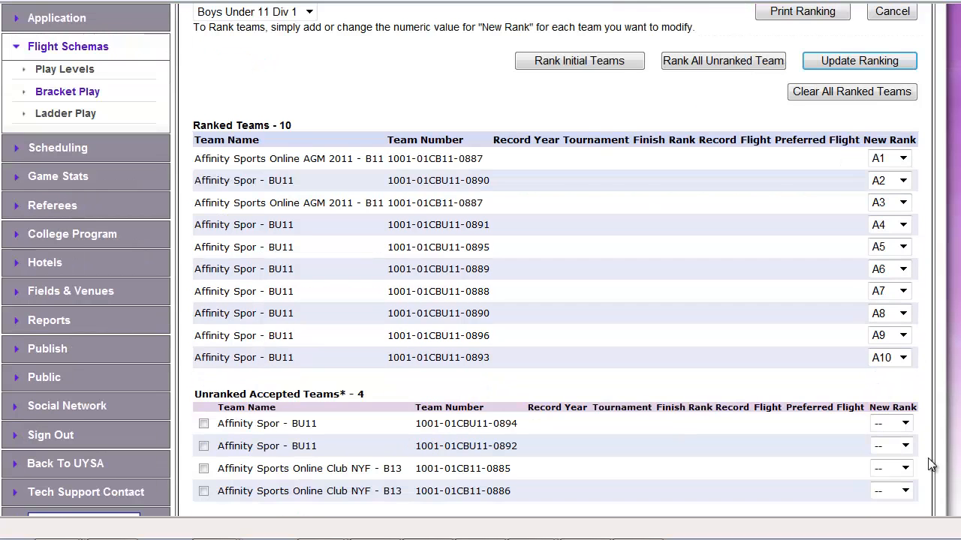
Check the rank choices for the first team still unranked and update the ranking.
{"action": "left_click", "coordinate": [905, 424]}
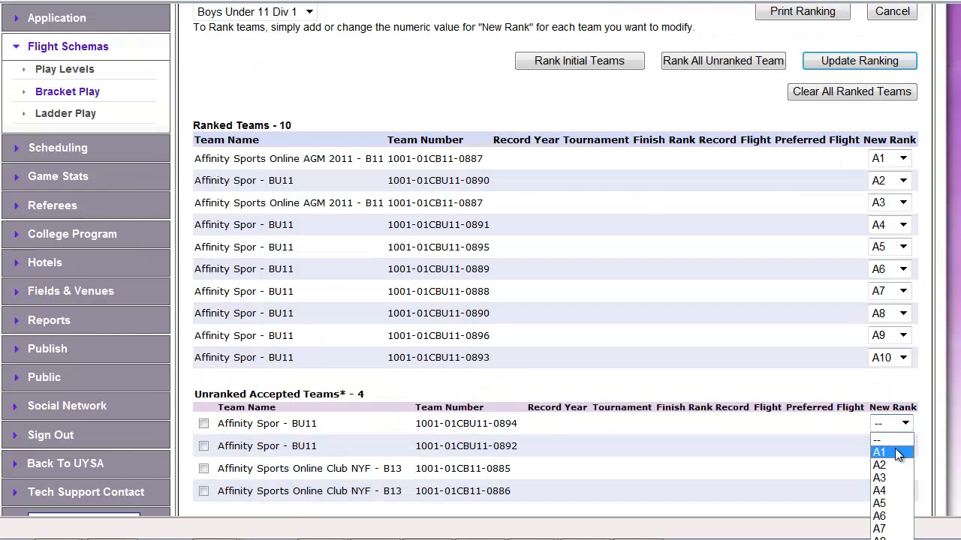
{"action": "scroll", "coordinate": [555, 301], "scroll_direction": "down", "scroll_amount": 1}
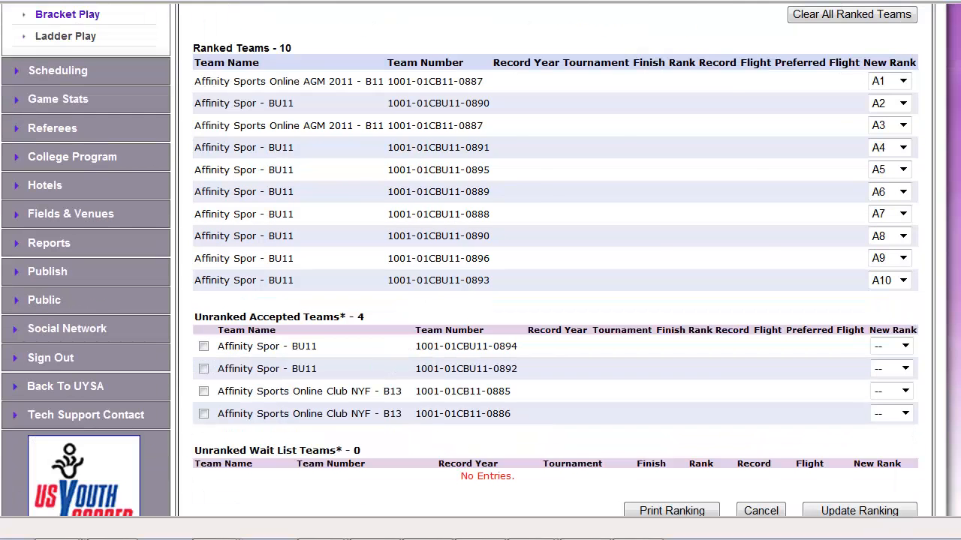
{"action": "scroll", "coordinate": [888, 310], "scroll_direction": "up", "scroll_amount": 2}
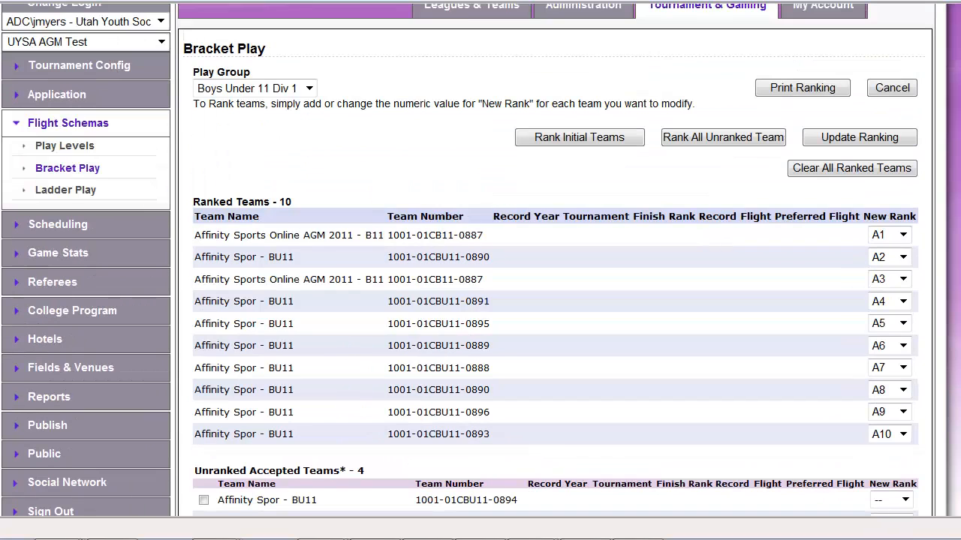
{"action": "left_click", "coordinate": [844, 139]}
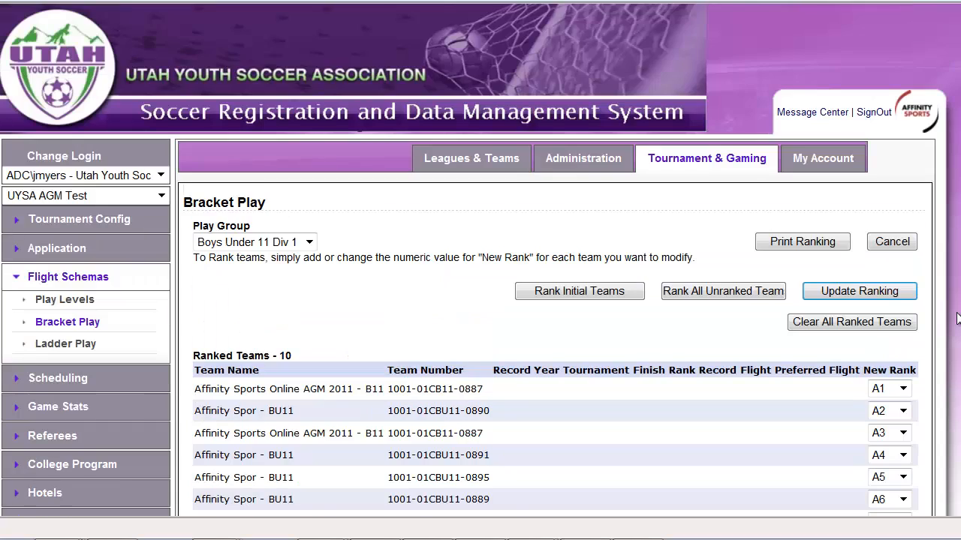
Open the Boys Under 11 Div 1 play level to edit its bracket round options.
{"action": "scroll", "coordinate": [761, 197], "scroll_direction": "down", "scroll_amount": 1}
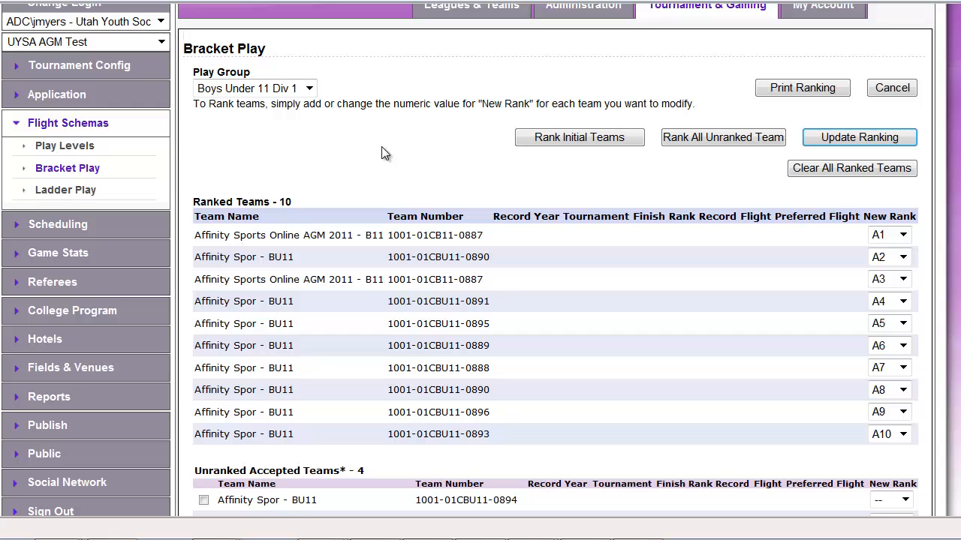
{"action": "left_click", "coordinate": [66, 147]}
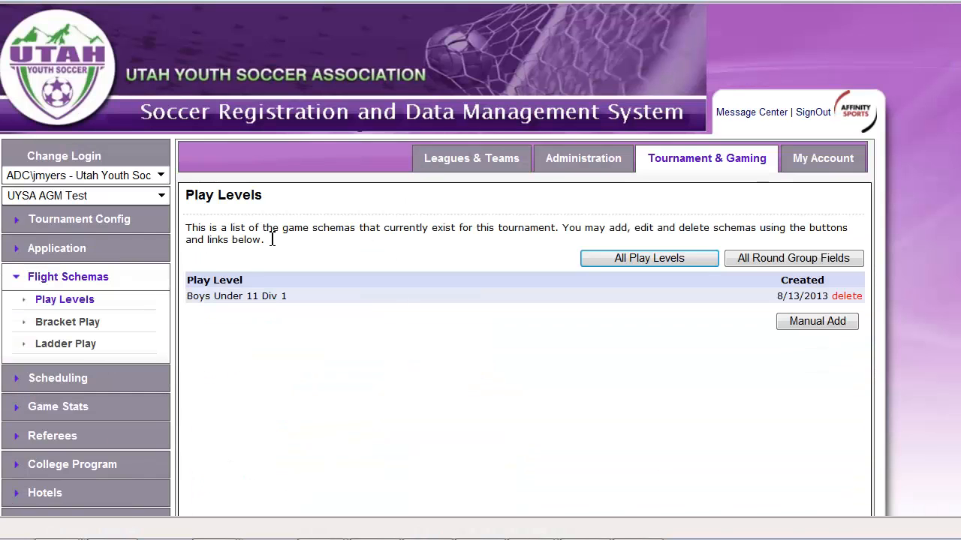
{"action": "left_click", "coordinate": [267, 298]}
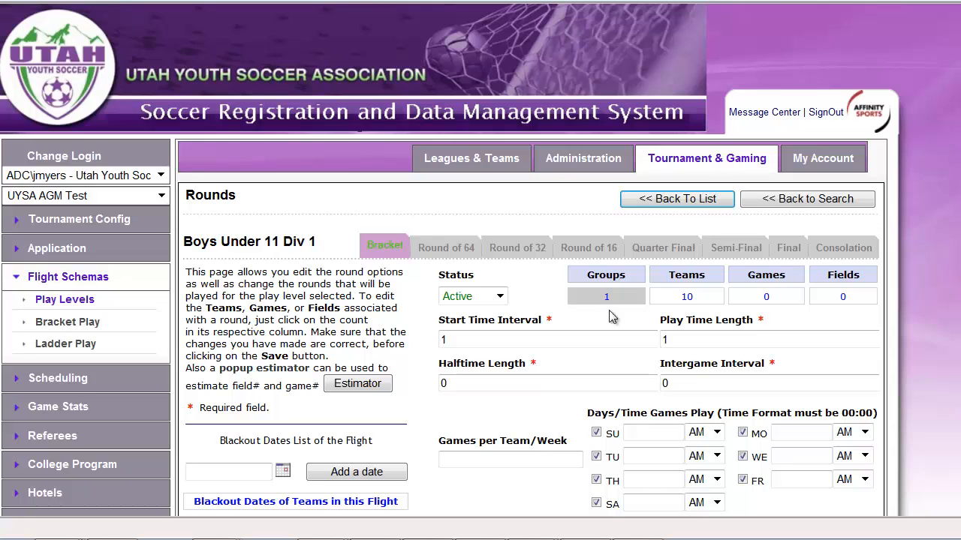
Set the bracket round's start time interval to 60, play time length to 55 and halftime length to 5.
{"action": "left_click", "coordinate": [745, 384]}
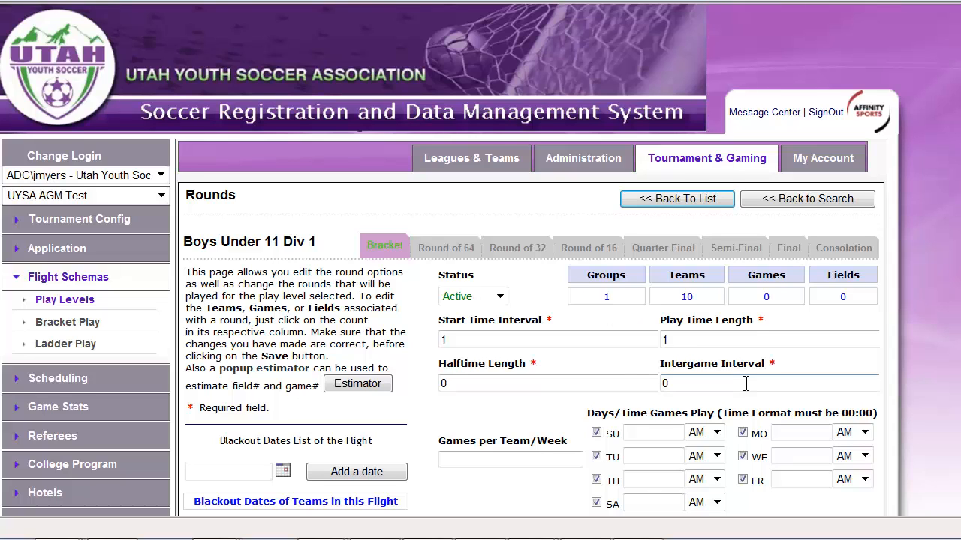
{"action": "scroll", "coordinate": [745, 384], "scroll_direction": "down", "scroll_amount": 1}
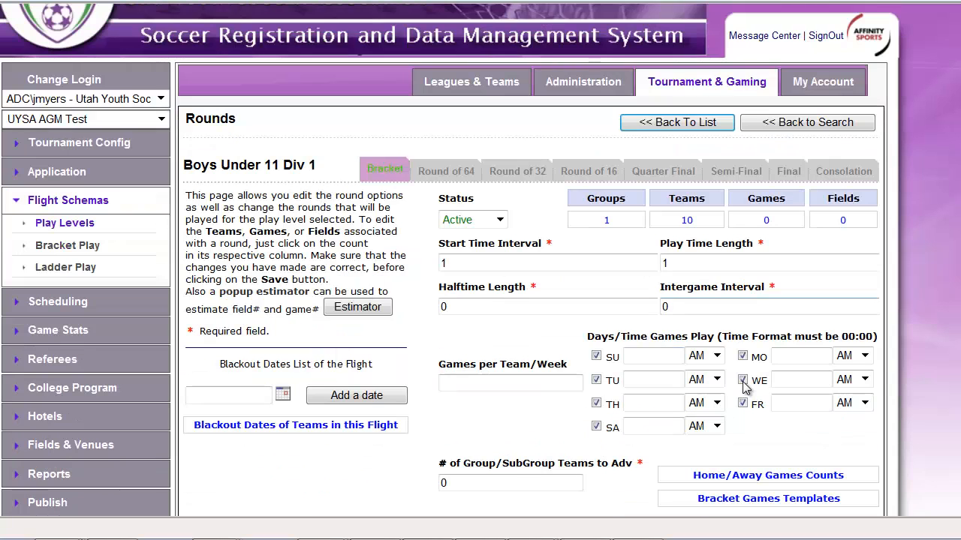
{"action": "left_click", "coordinate": [475, 263]}
{"action": "left_click", "coordinate": [705, 265]}
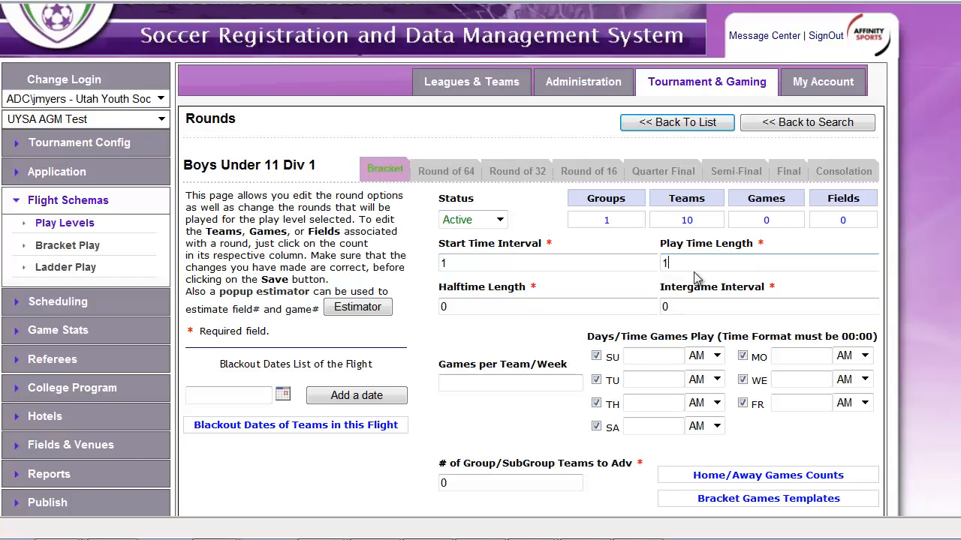
{"action": "left_click", "coordinate": [499, 307]}
{"action": "left_click", "coordinate": [691, 310]}
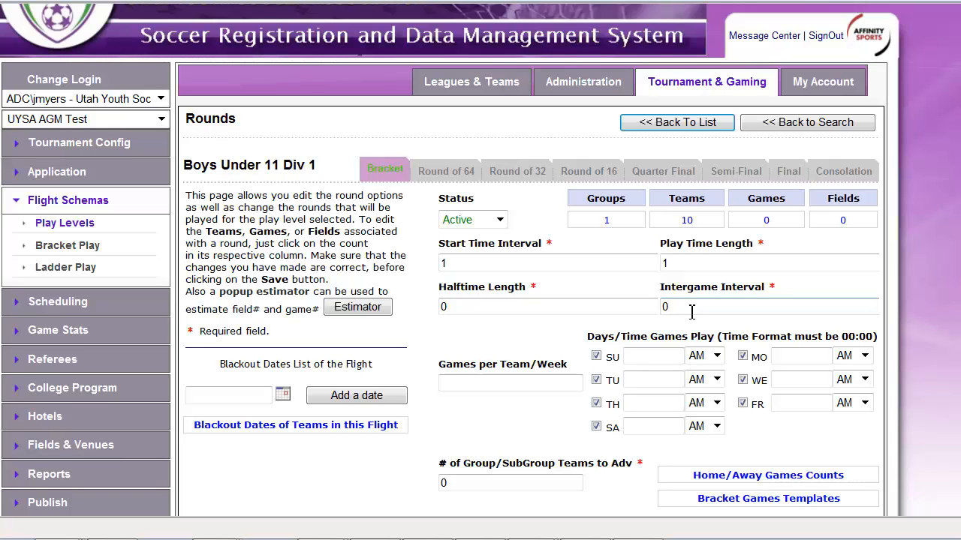
{"action": "left_click", "coordinate": [476, 264]}
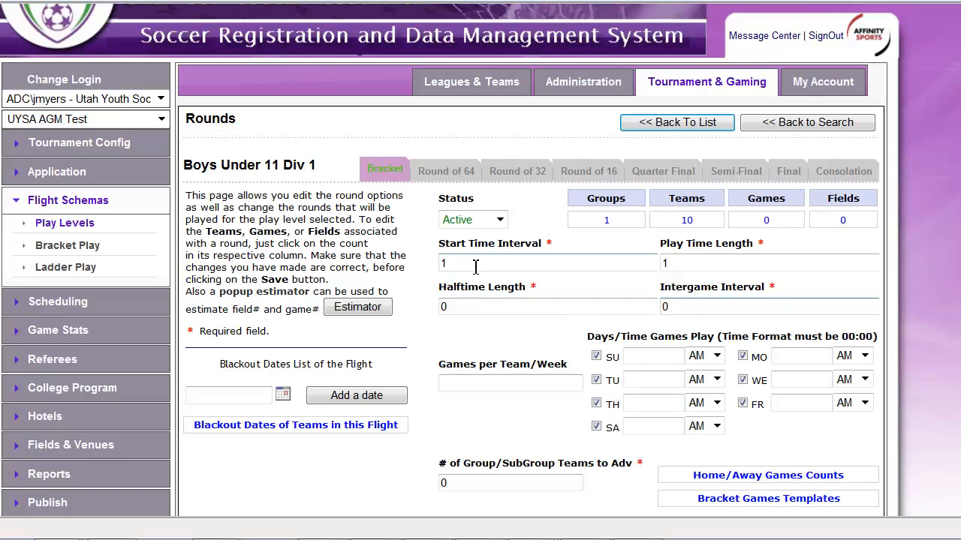
{"action": "left_click_drag", "start_coordinate": [476, 265], "coordinate": [287, 261]}
{"action": "type", "text": "60"}
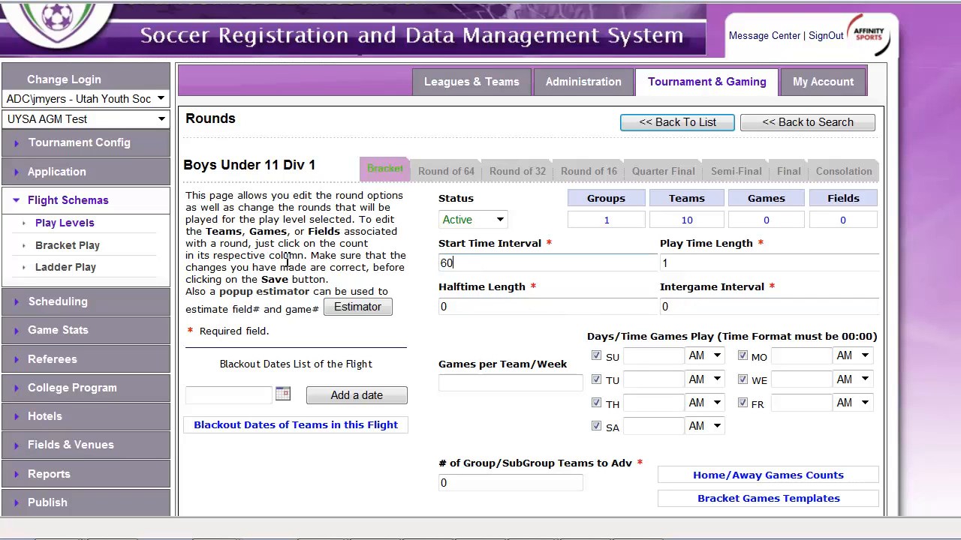
{"action": "key", "text": "Tab"}
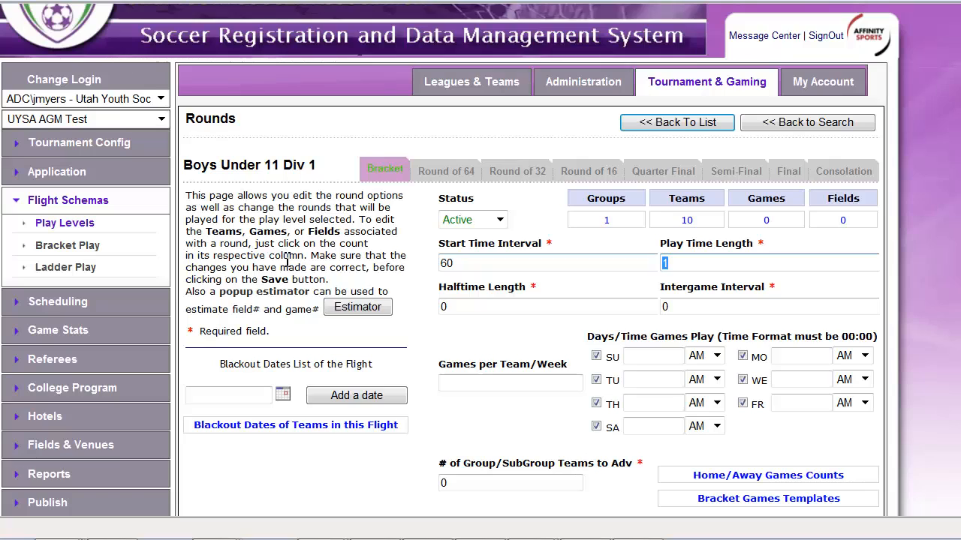
{"action": "type", "text": "55"}
{"action": "key", "text": "Tab"}
{"action": "type", "text": "5"}
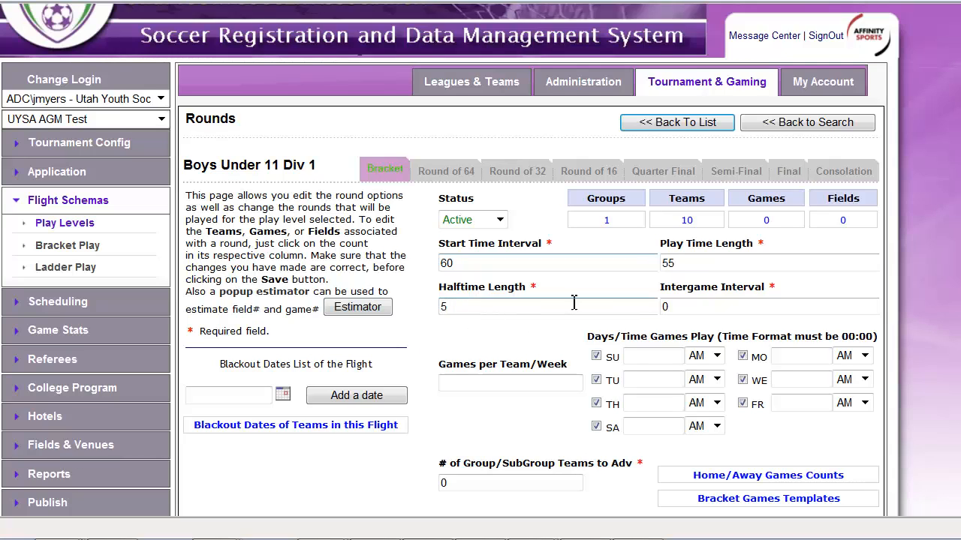
Set the intergame interval to 700 and the games per team per week to 1.
{"action": "left_click", "coordinate": [703, 264]}
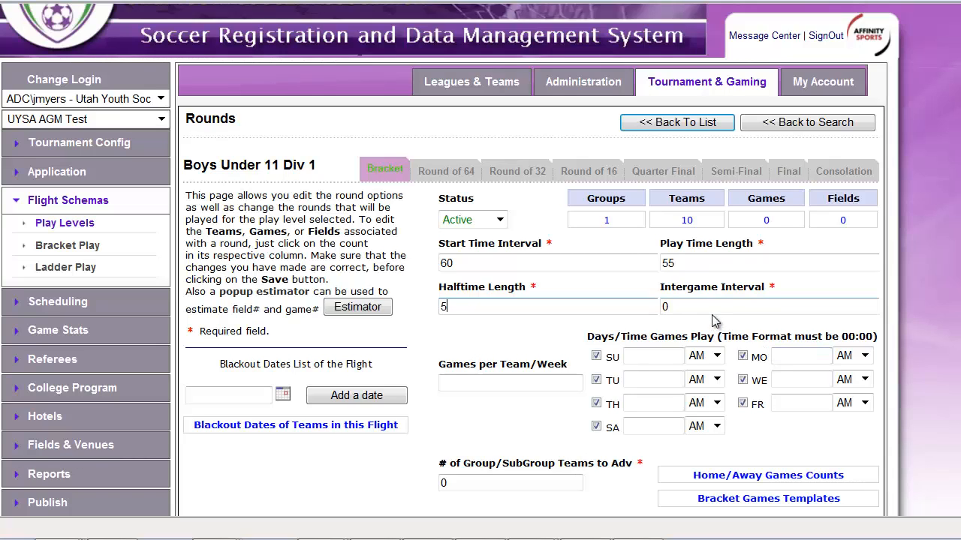
{"action": "key", "text": "Tab"}
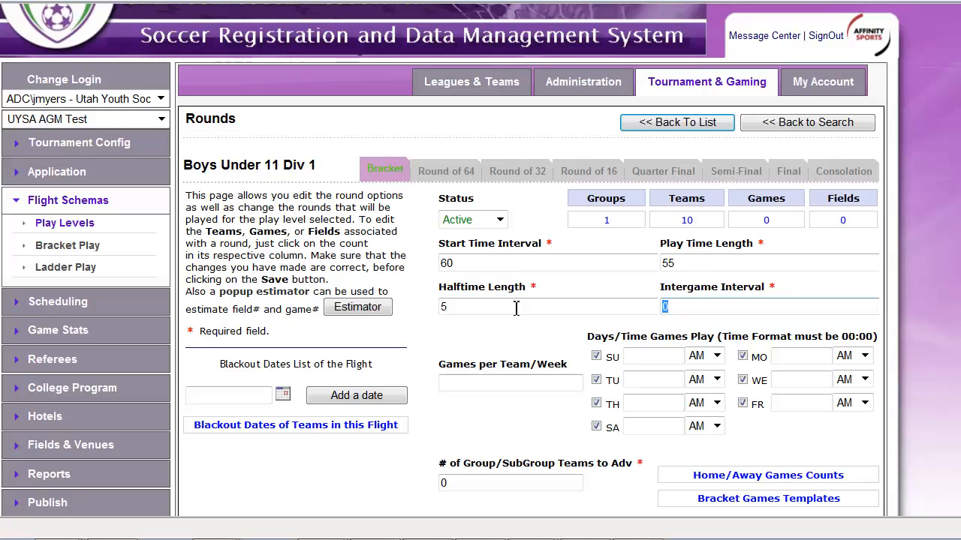
{"action": "type", "text": "700"}
{"action": "scroll", "coordinate": [523, 368], "scroll_direction": "down", "scroll_amount": 2}
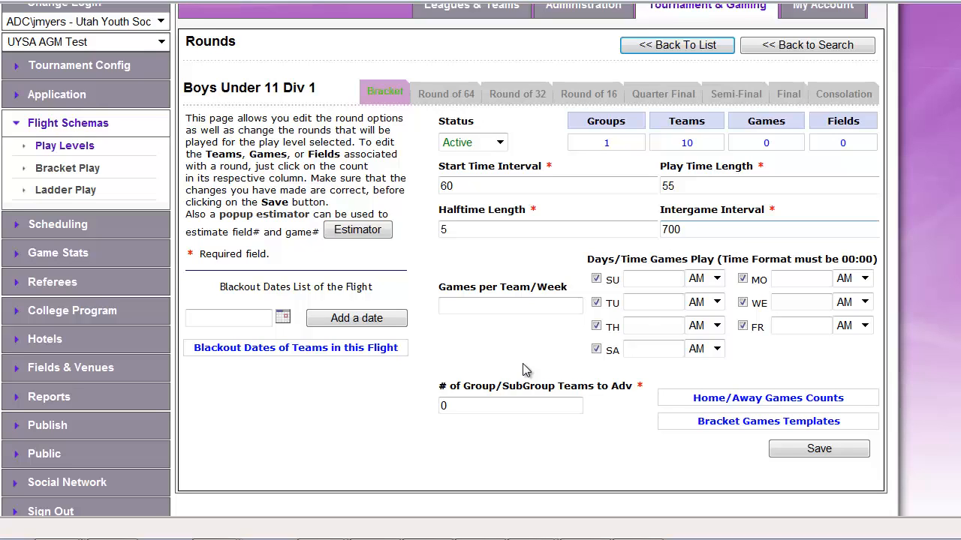
{"action": "left_click", "coordinate": [469, 306]}
{"action": "type", "text": "1"}
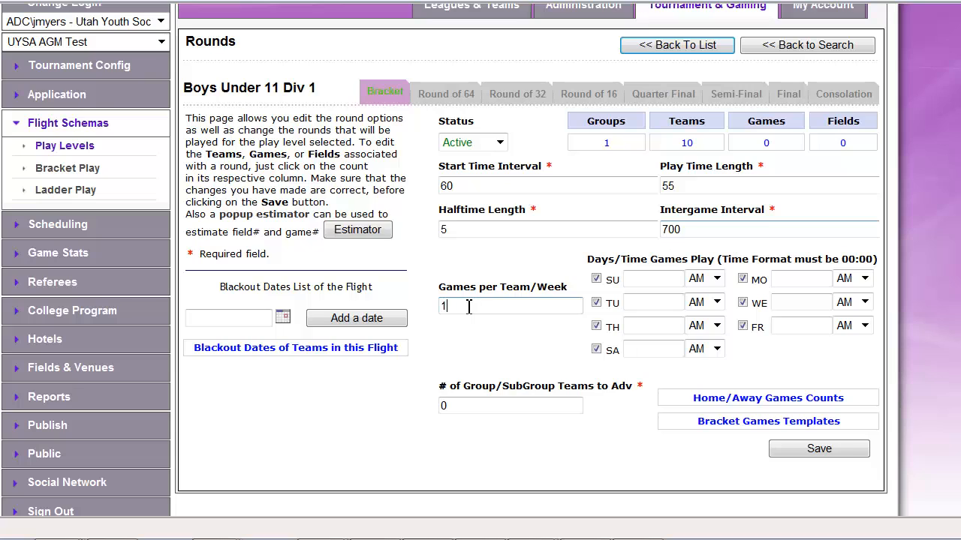
Restrict the game days to Saturday by disabling Sunday through Friday, and save the bracket round settings.
{"action": "scroll", "coordinate": [529, 357], "scroll_direction": "down", "scroll_amount": 1}
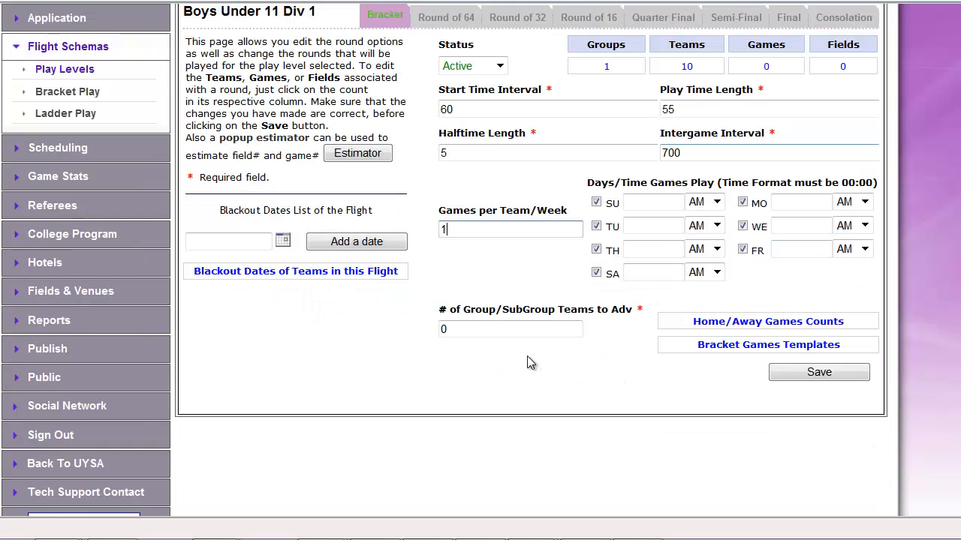
{"action": "left_click", "coordinate": [596, 204]}
{"action": "left_click", "coordinate": [597, 226]}
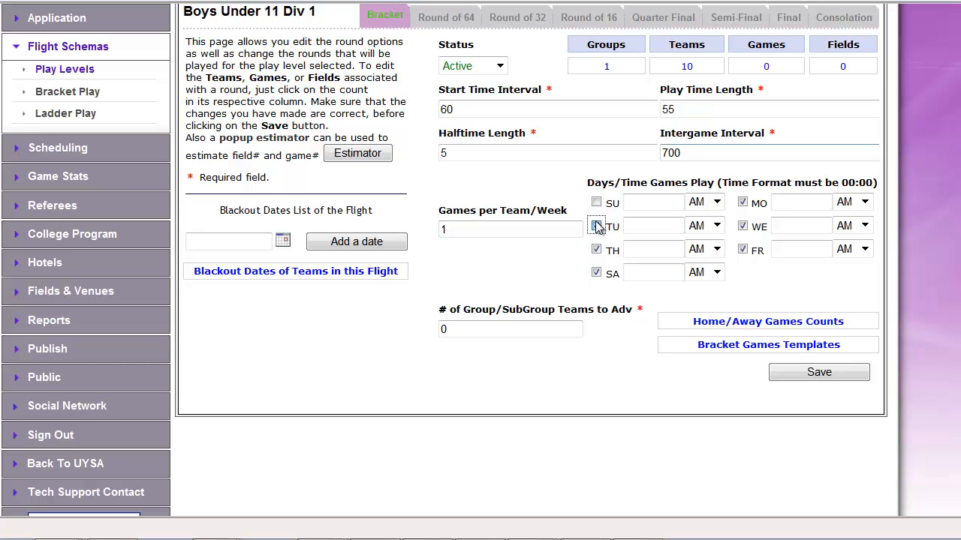
{"action": "left_click", "coordinate": [597, 250]}
{"action": "left_click", "coordinate": [743, 250]}
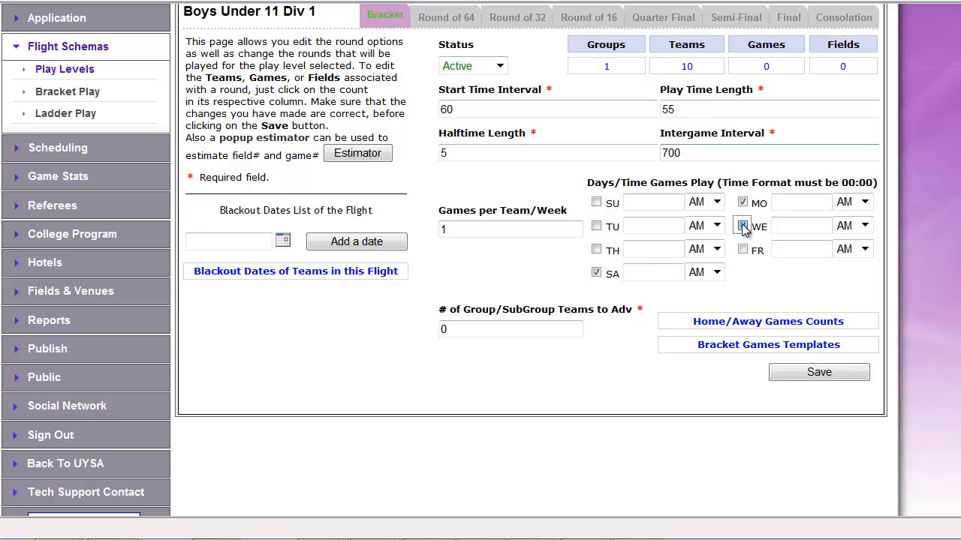
{"action": "left_click", "coordinate": [743, 227]}
{"action": "left_click", "coordinate": [742, 203]}
{"action": "left_click", "coordinate": [818, 379]}
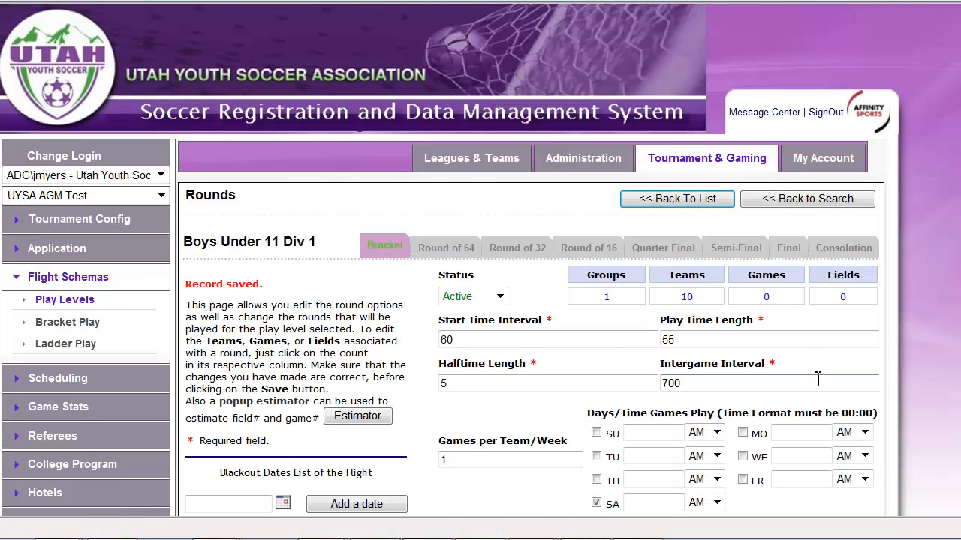
{"action": "scroll", "coordinate": [816, 382], "scroll_direction": "down", "scroll_amount": 1}
{"action": "scroll", "coordinate": [816, 381], "scroll_direction": "down", "scroll_amount": 2}
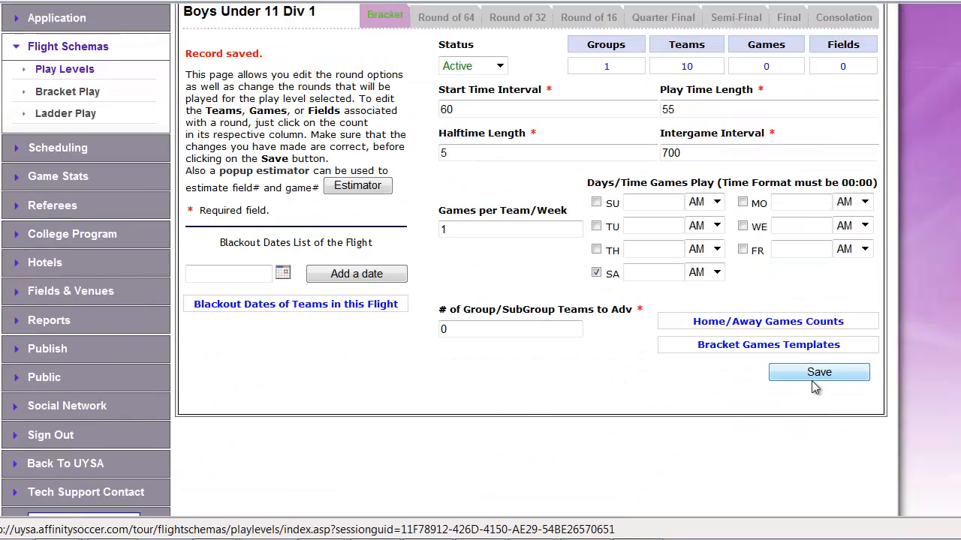
Review the bracket round's team list and the teams available for rank 2, leaving the assignment as is, and return to the rounds.
{"action": "left_click", "coordinate": [688, 67]}
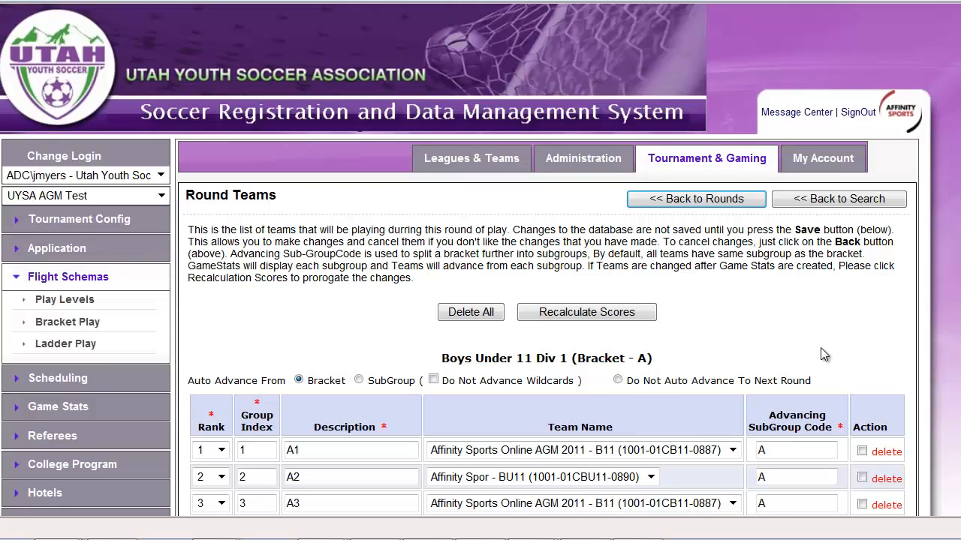
{"action": "scroll", "coordinate": [822, 349], "scroll_direction": "down", "scroll_amount": 2}
{"action": "scroll", "coordinate": [824, 350], "scroll_direction": "down", "scroll_amount": 1}
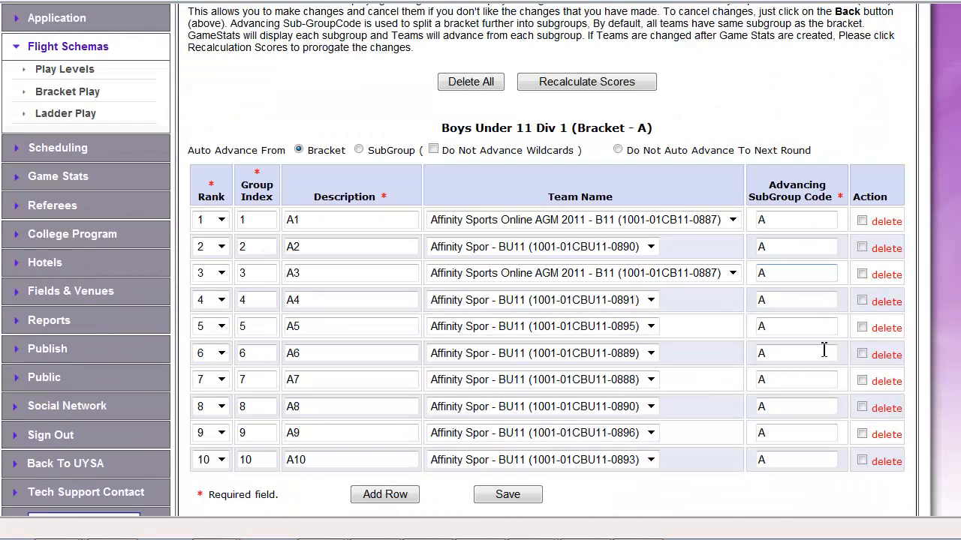
{"action": "left_click", "coordinate": [620, 251]}
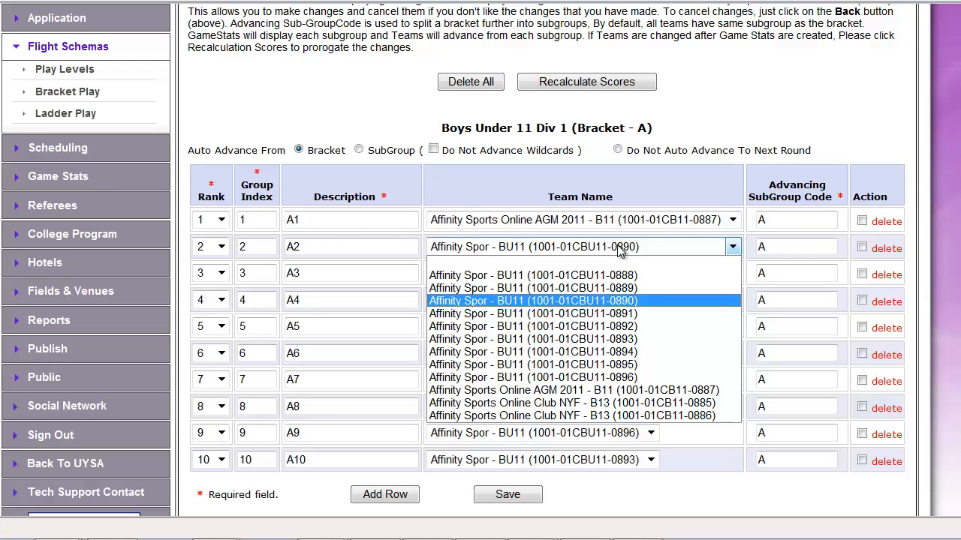
{"action": "left_click", "coordinate": [743, 120]}
{"action": "scroll", "coordinate": [746, 122], "scroll_direction": "up", "scroll_amount": 1}
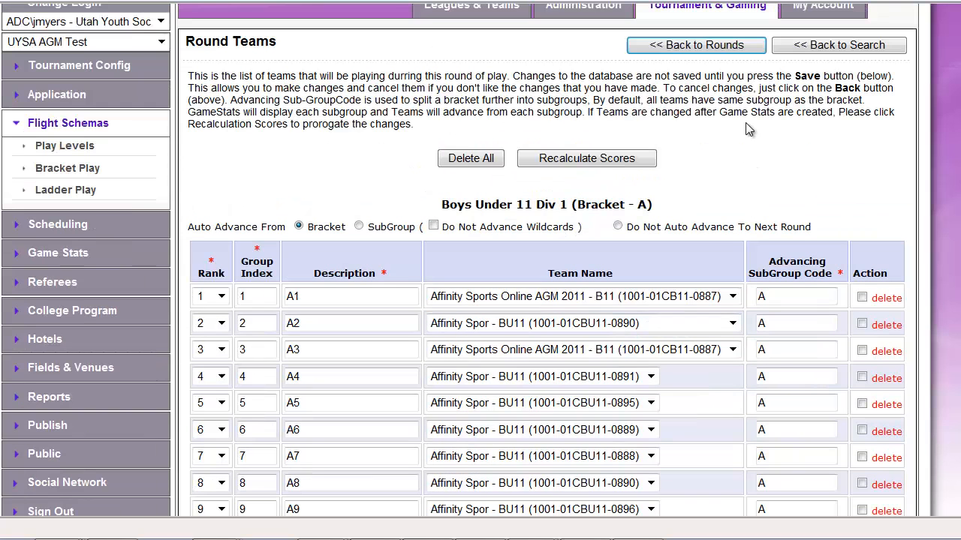
{"action": "left_click", "coordinate": [739, 52]}
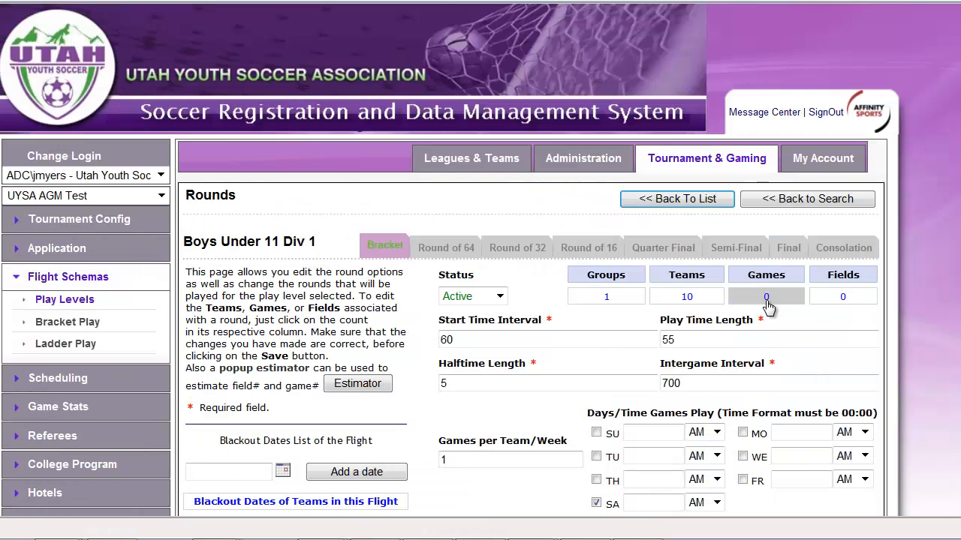
Open the bracket games templates and select the "10 teams_9 games Fall 2009TRA" template.
{"action": "scroll", "coordinate": [765, 309], "scroll_direction": "down", "scroll_amount": 1}
{"action": "scroll", "coordinate": [798, 300], "scroll_direction": "down", "scroll_amount": 1}
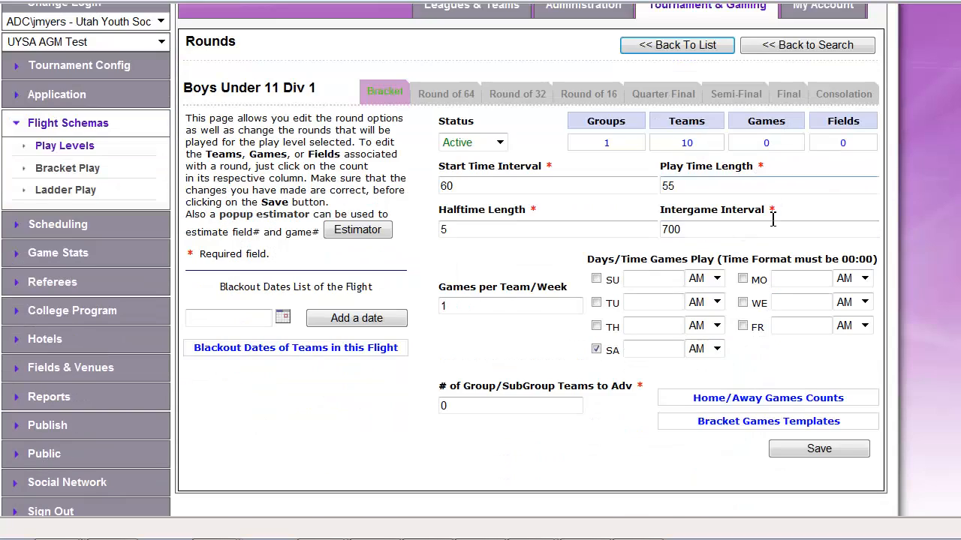
{"action": "left_click", "coordinate": [741, 424]}
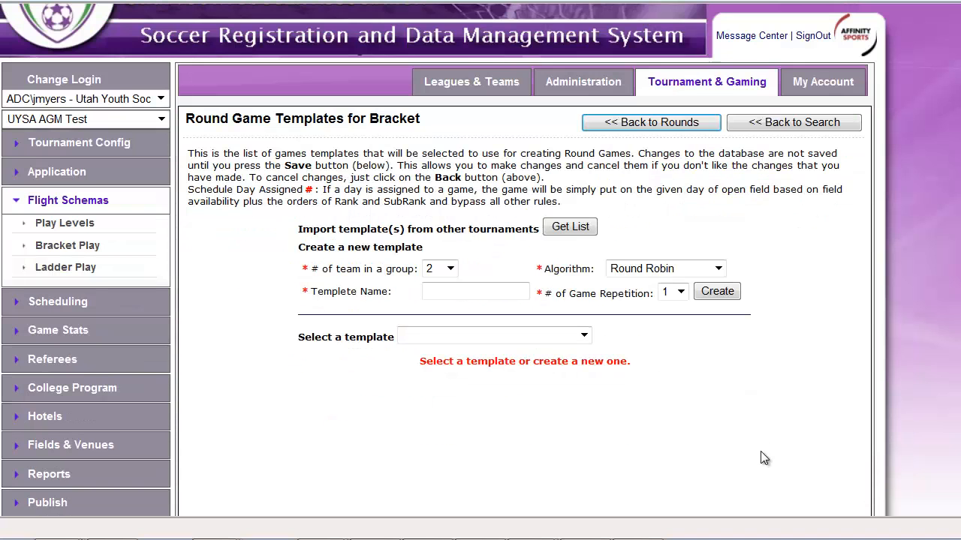
{"action": "left_click", "coordinate": [584, 337]}
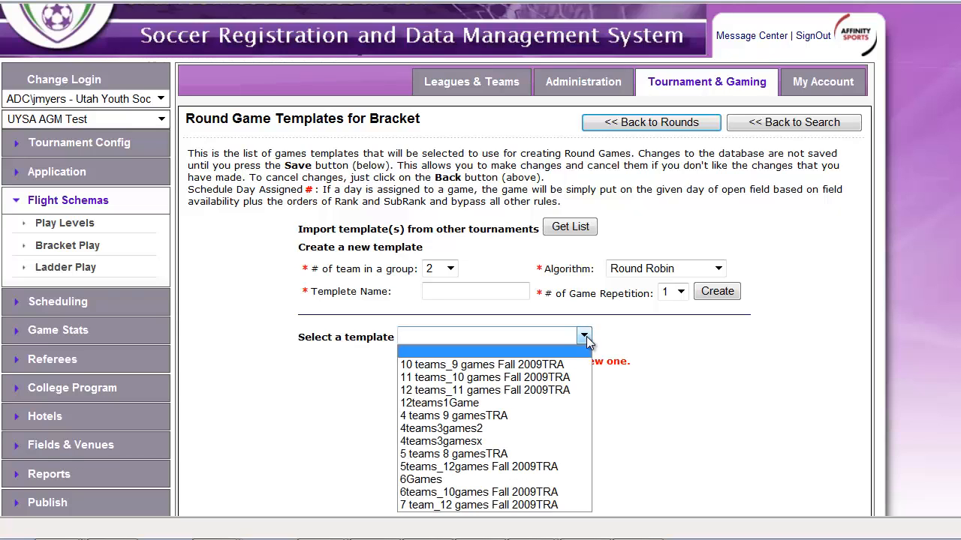
{"action": "left_click", "coordinate": [478, 367]}
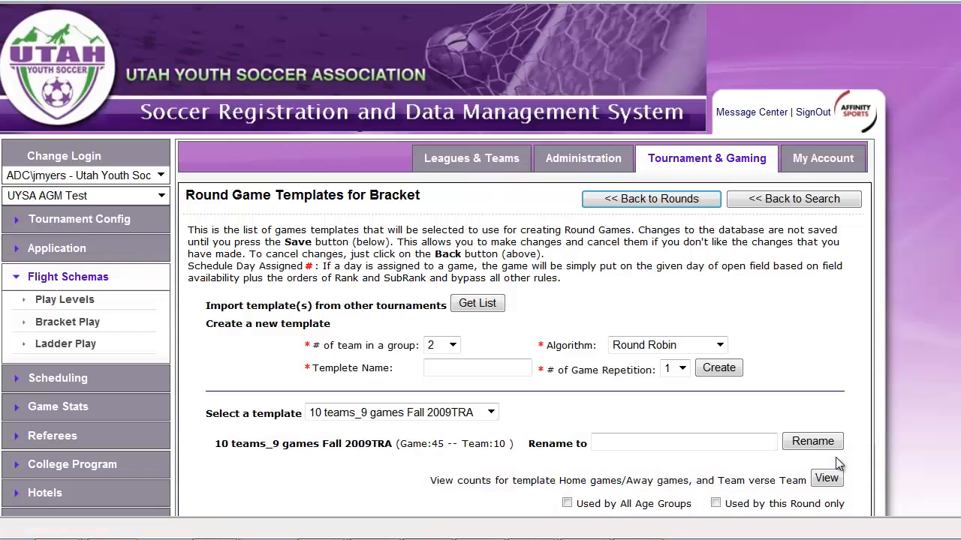
Check the selected template's home/away and team-versus-team counts, and mark the template as used by all age groups.
{"action": "scroll", "coordinate": [836, 465], "scroll_direction": "down", "scroll_amount": 3}
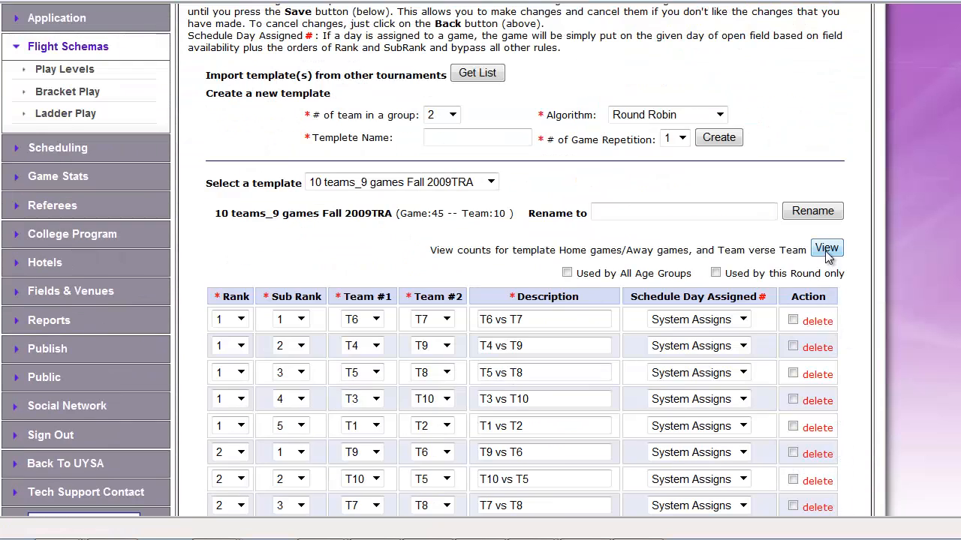
{"action": "left_click", "coordinate": [826, 249]}
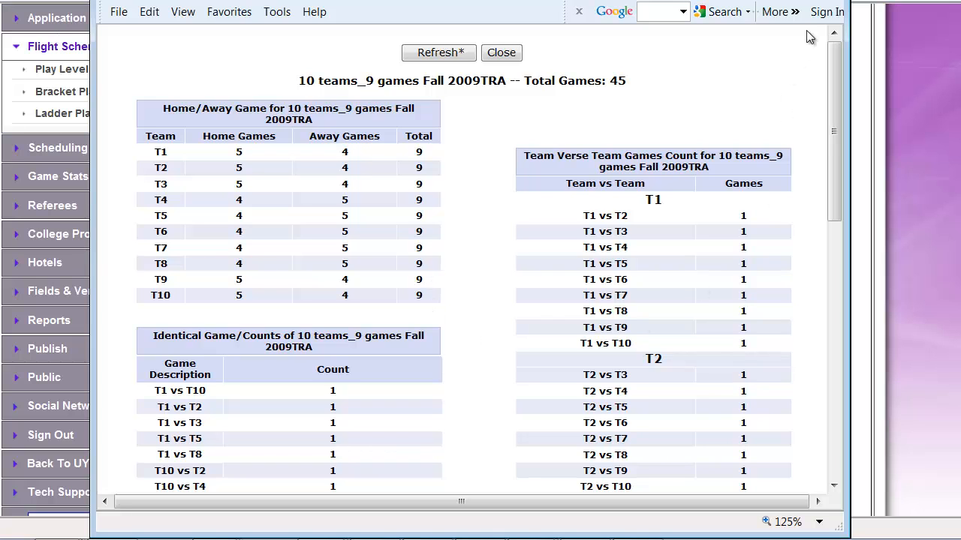
{"action": "left_click", "coordinate": [832, 1]}
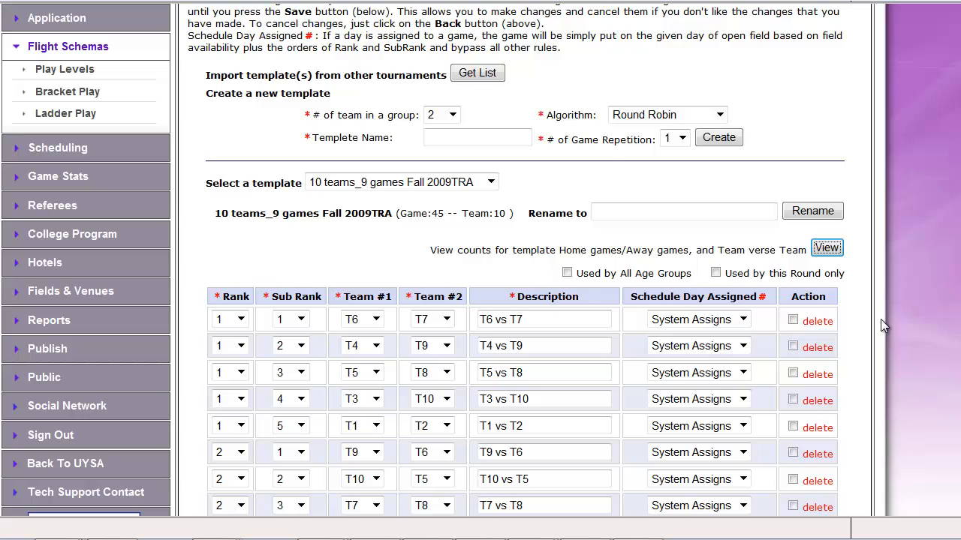
{"action": "left_click", "coordinate": [566, 273]}
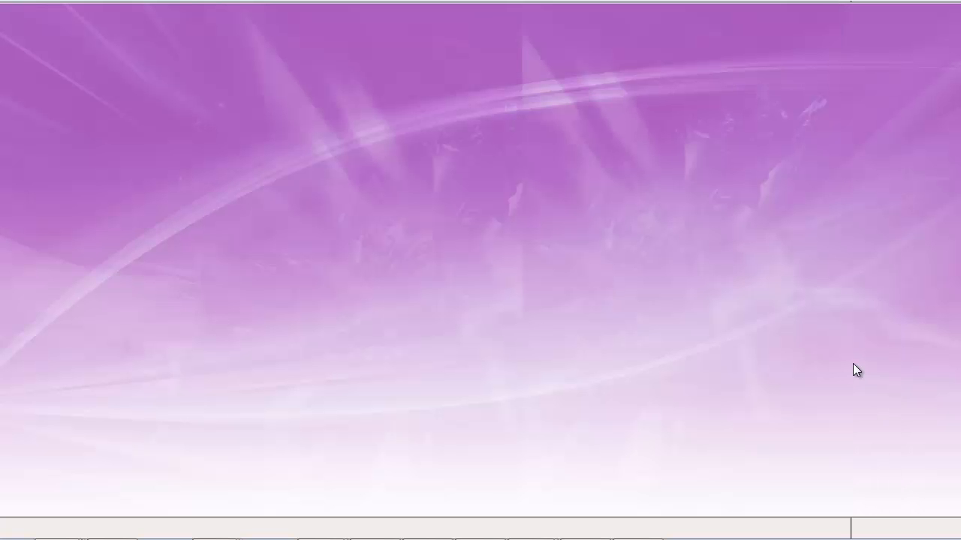
Create a new Round Robin template named 10teamtest for 10 teams in a group with 1 game repetition.
{"action": "scroll", "coordinate": [888, 425], "scroll_direction": "down", "scroll_amount": 2}
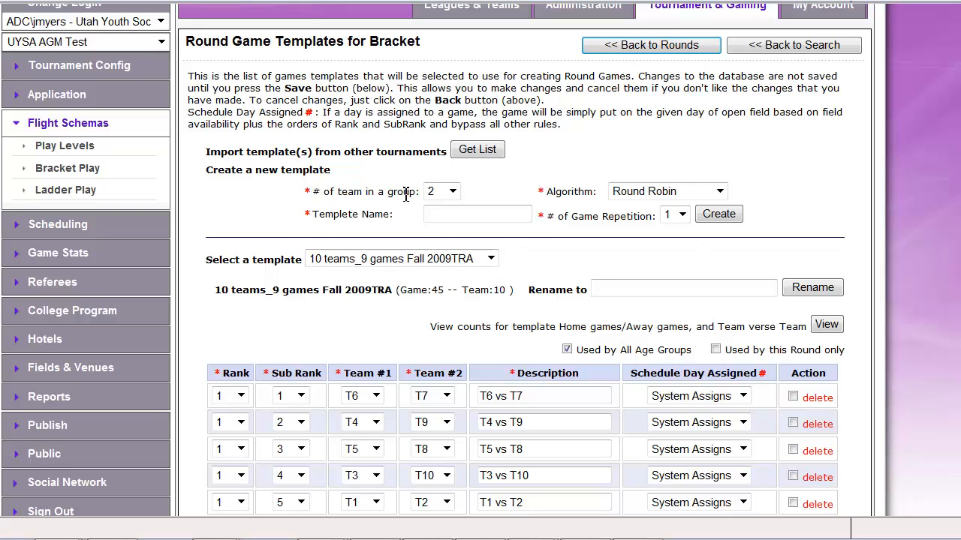
{"action": "left_click", "coordinate": [450, 192]}
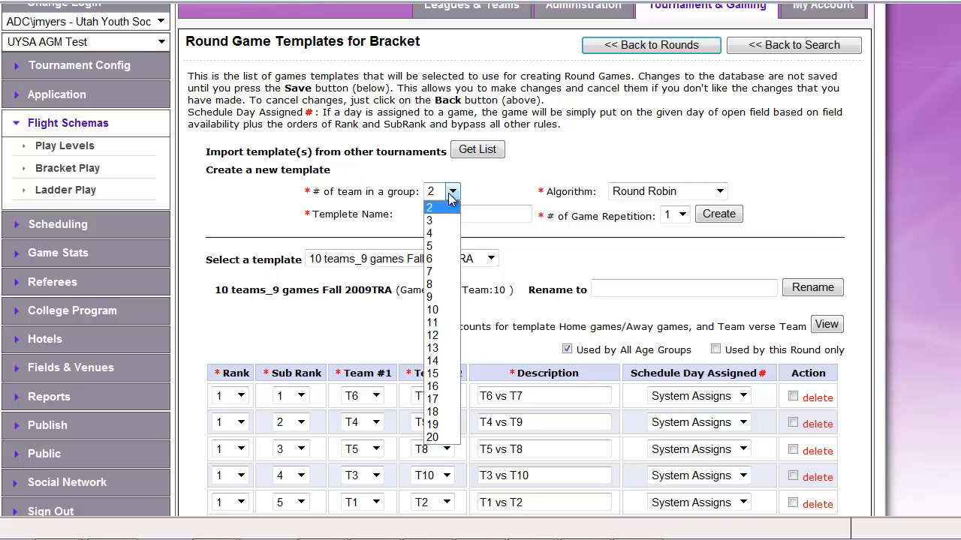
{"action": "left_click", "coordinate": [434, 310]}
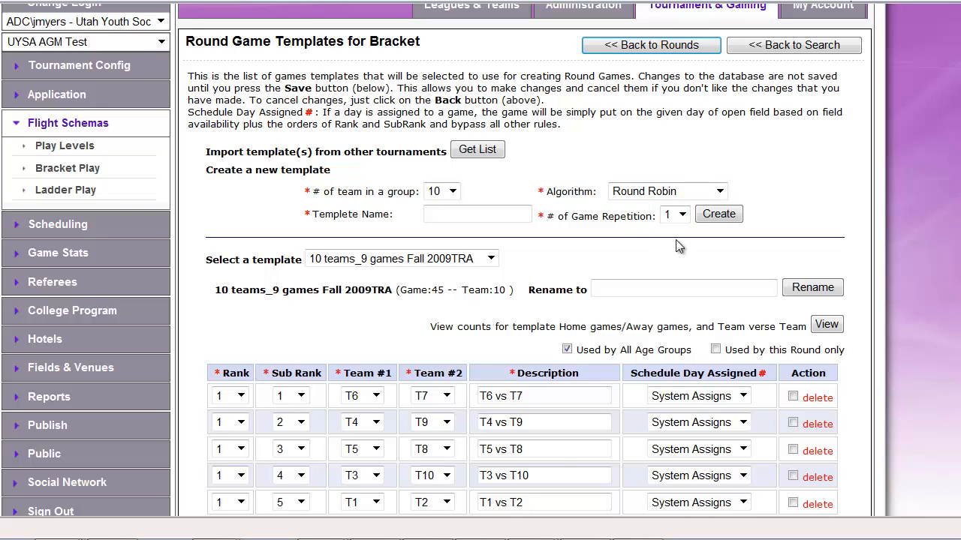
{"action": "left_click", "coordinate": [468, 215]}
{"action": "type", "text": "10teamtest"}
{"action": "left_click", "coordinate": [719, 214]}
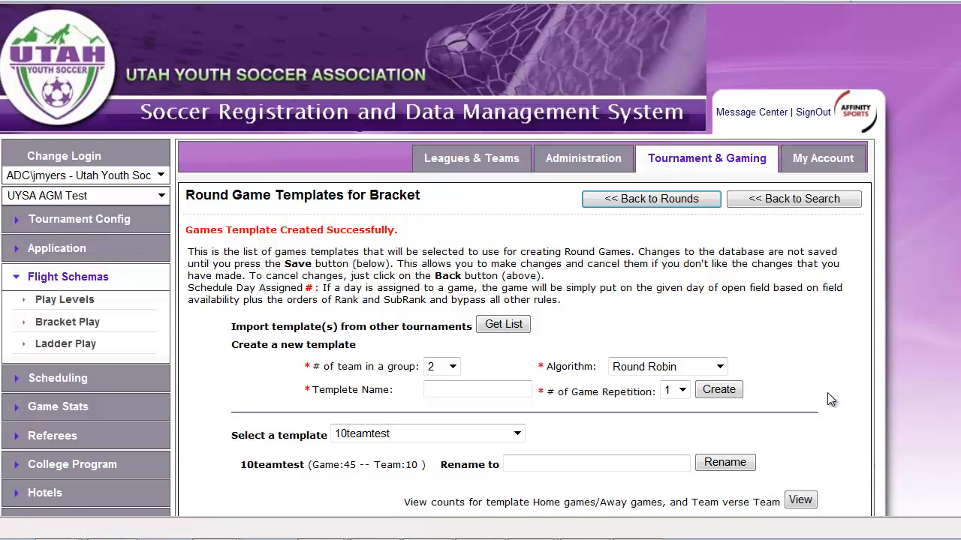
View the home/away and team-versus-team game counts for the 10teamtest template and close the report.
{"action": "scroll", "coordinate": [826, 401], "scroll_direction": "down", "scroll_amount": 3}
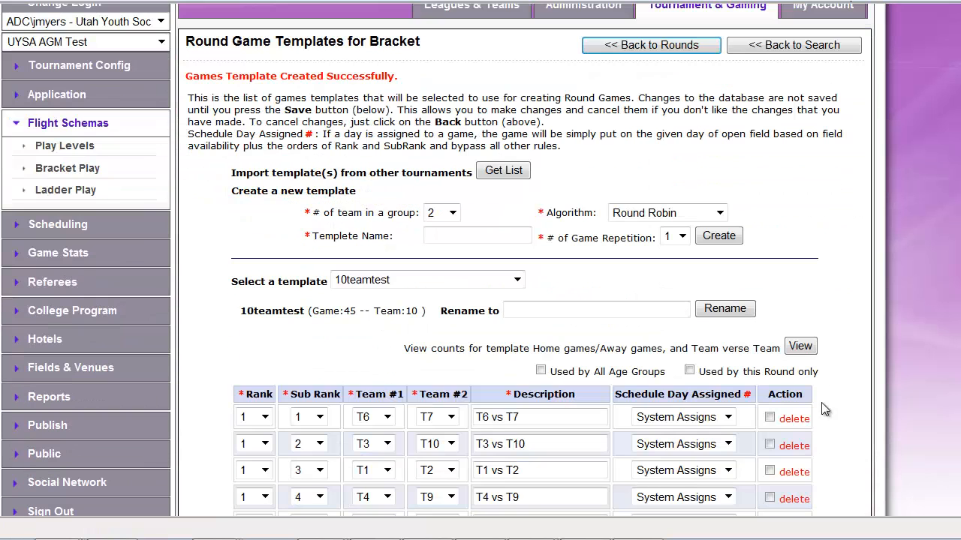
{"action": "left_click", "coordinate": [800, 346]}
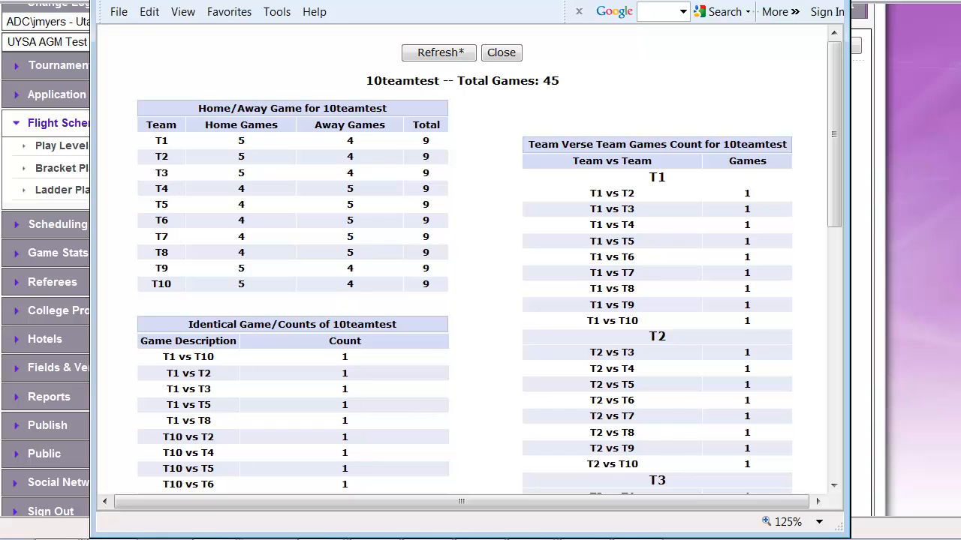
{"action": "left_click", "coordinate": [833, 2]}
Delete the five rank 9 games from the 10teamtest template and save it.
{"action": "scroll", "coordinate": [857, 344], "scroll_direction": "down", "scroll_amount": 4}
{"action": "scroll", "coordinate": [860, 347], "scroll_direction": "down", "scroll_amount": 10}
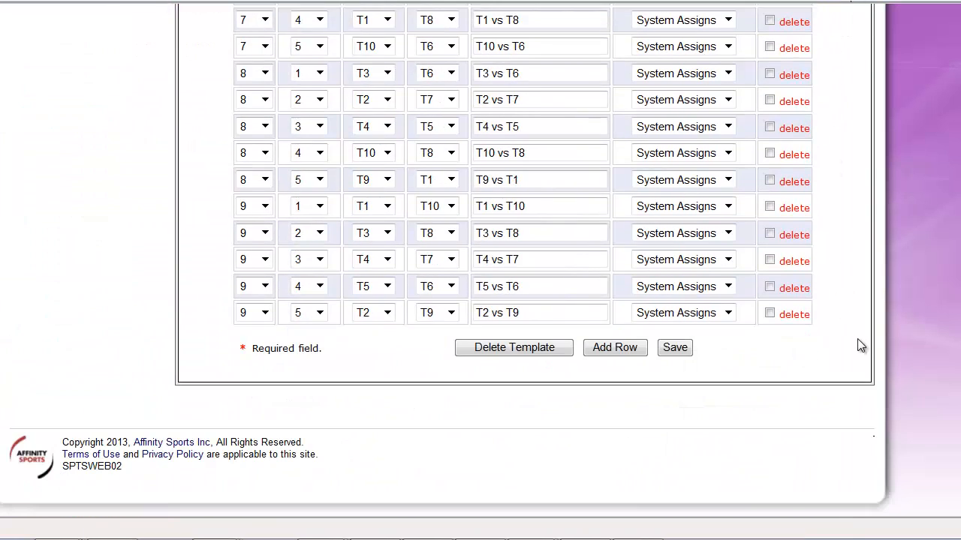
{"action": "left_click", "coordinate": [769, 313]}
{"action": "left_click", "coordinate": [769, 286]}
{"action": "left_click", "coordinate": [770, 260]}
{"action": "left_click", "coordinate": [770, 233]}
{"action": "left_click", "coordinate": [770, 207]}
{"action": "left_click", "coordinate": [676, 350]}
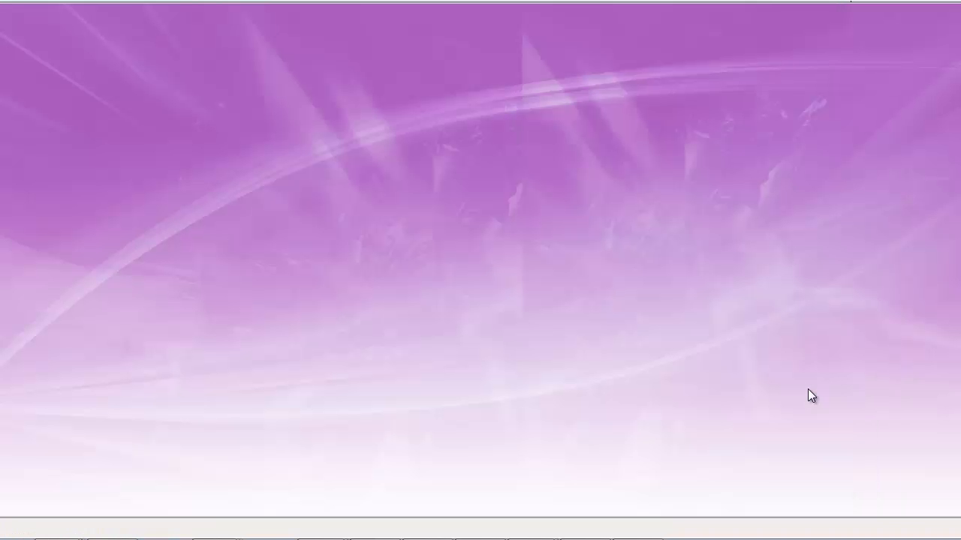
Examine the home/away balance per team in the shortened 10teamtest template and close the counts report.
{"action": "scroll", "coordinate": [811, 391], "scroll_direction": "down", "scroll_amount": 3}
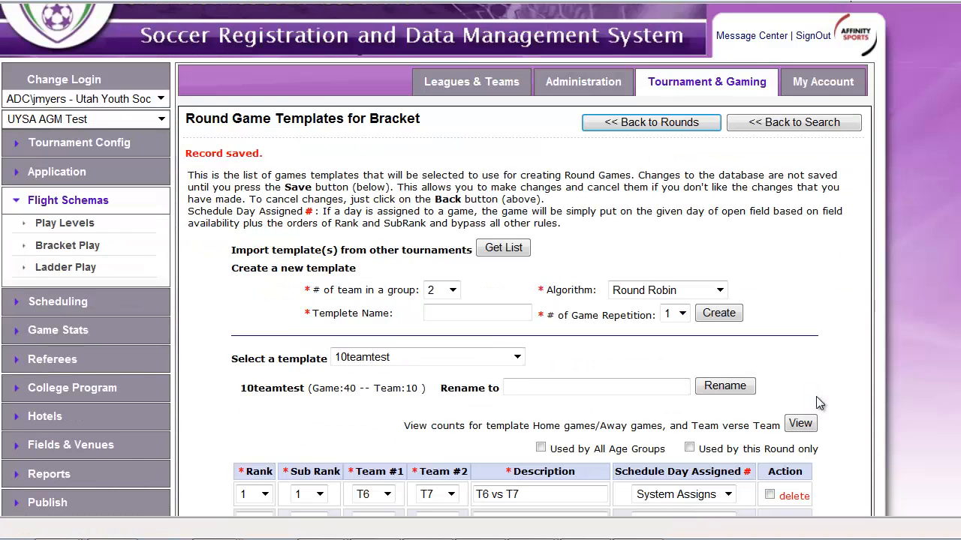
{"action": "left_click", "coordinate": [798, 271]}
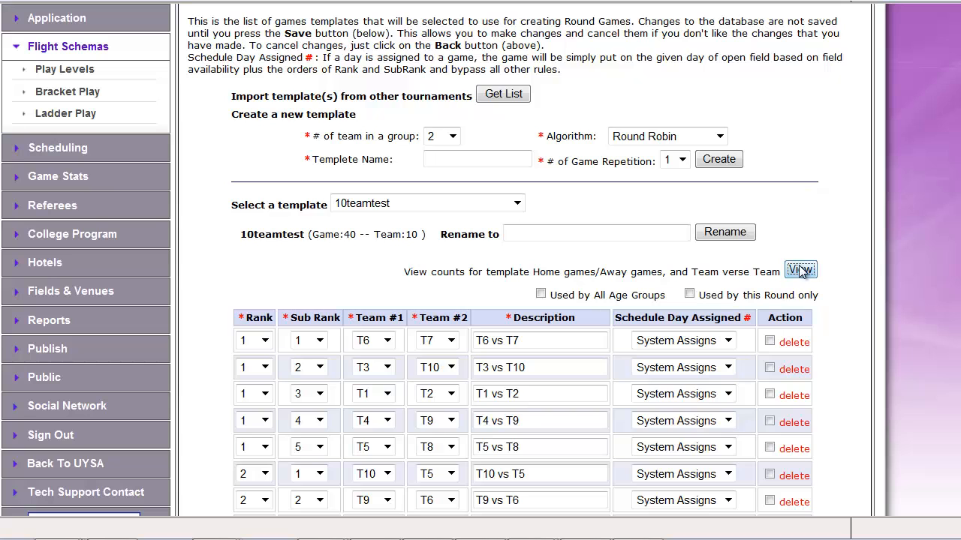
{"action": "left_click", "coordinate": [800, 272]}
{"action": "left_click_drag", "start_coordinate": [525, 0], "coordinate": [858, 2]}
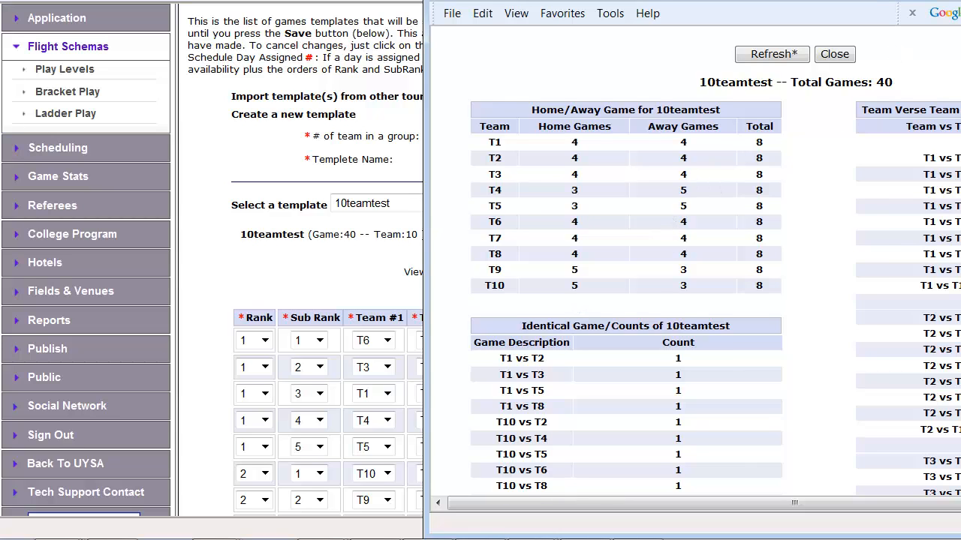
{"action": "left_click_drag", "start_coordinate": [675, 1], "coordinate": [492, 0]}
{"action": "left_click", "coordinate": [651, 54]}
Change the rank 6, sub rank 3 game to T4 as Team #1 against T10 as Team #2, and save the template.
{"action": "scroll", "coordinate": [914, 364], "scroll_direction": "down", "scroll_amount": 2}
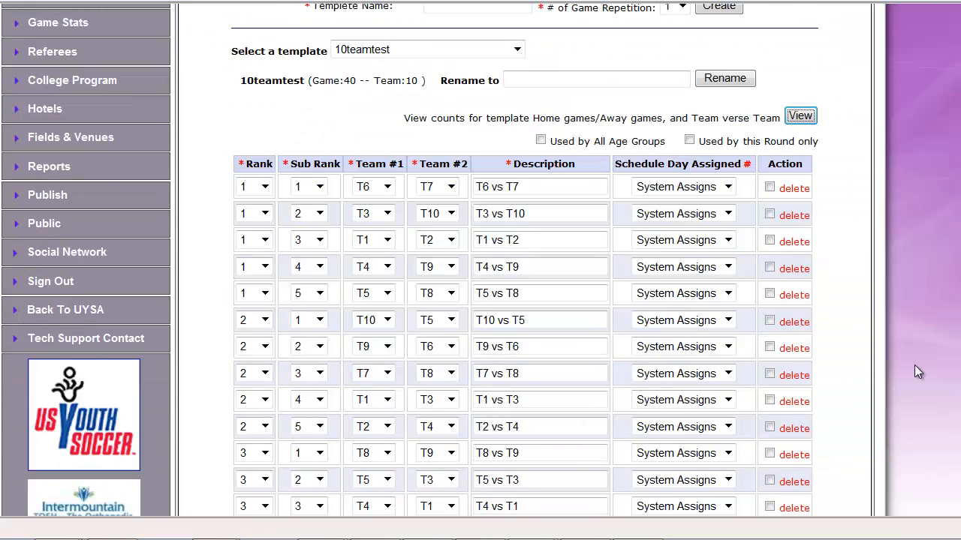
{"action": "scroll", "coordinate": [914, 365], "scroll_direction": "down", "scroll_amount": 4}
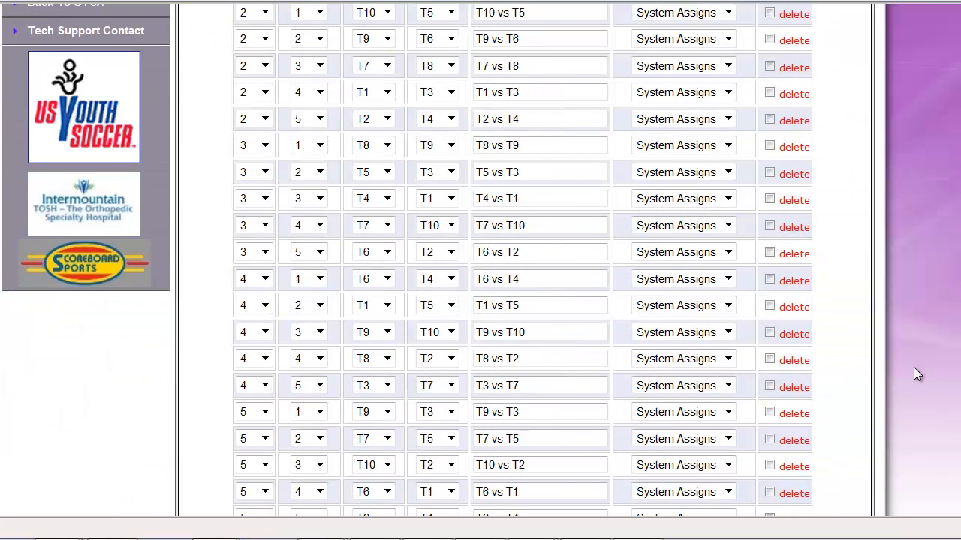
{"action": "scroll", "coordinate": [913, 367], "scroll_direction": "down", "scroll_amount": 3}
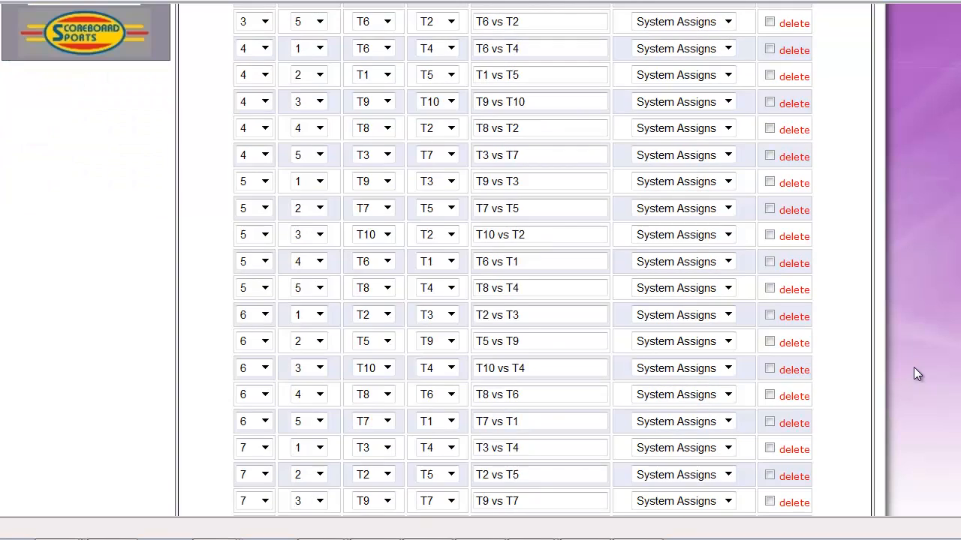
{"action": "left_click", "coordinate": [385, 368]}
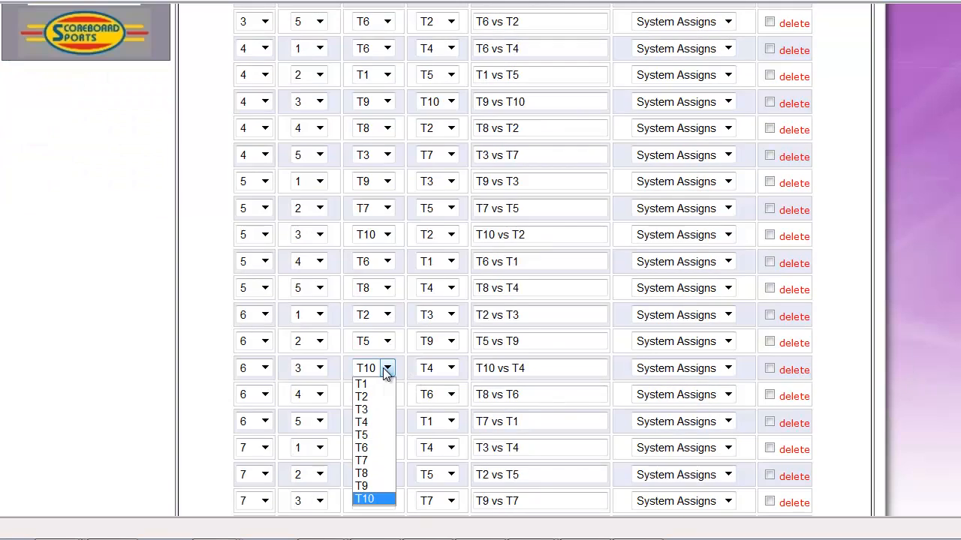
{"action": "left_click", "coordinate": [374, 423]}
{"action": "left_click", "coordinate": [450, 367]}
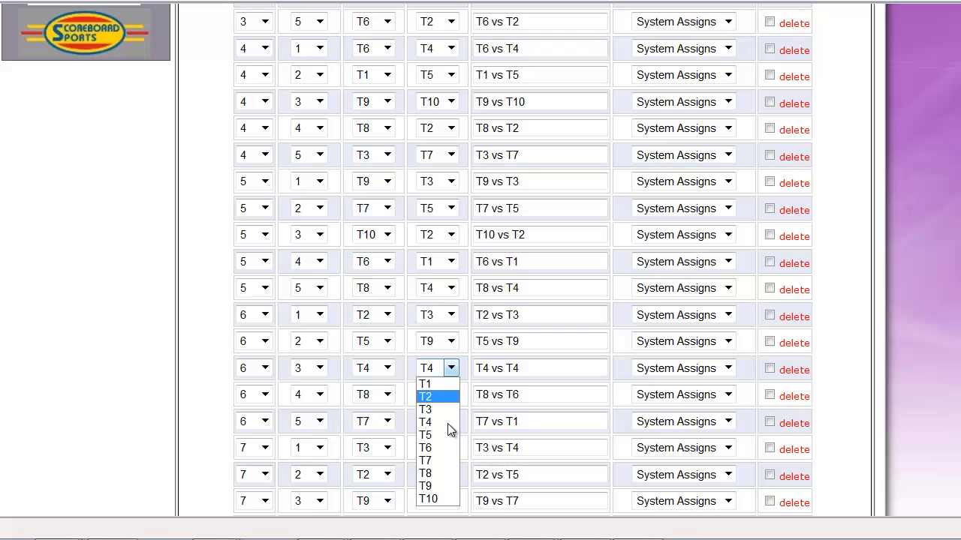
{"action": "left_click", "coordinate": [443, 499]}
{"action": "scroll", "coordinate": [866, 379], "scroll_direction": "down", "scroll_amount": 5}
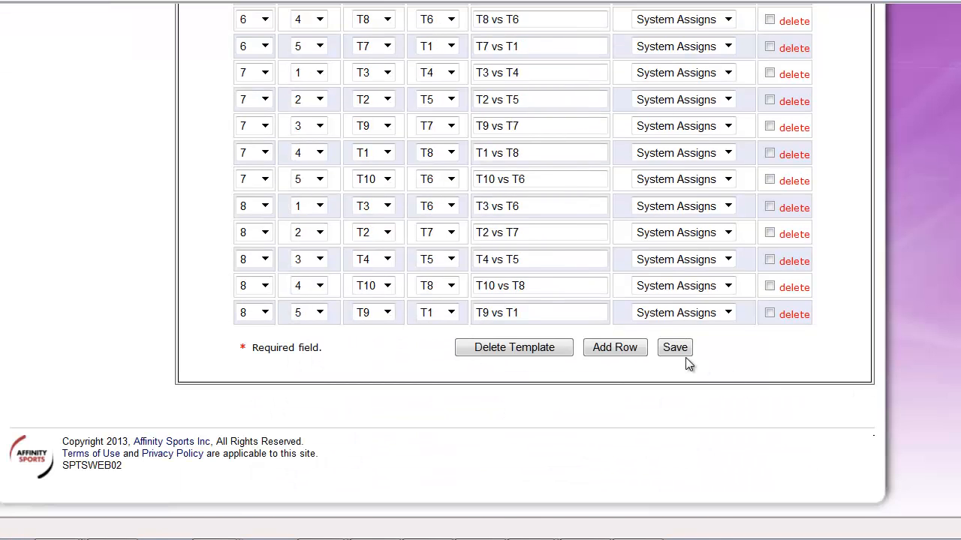
{"action": "left_click", "coordinate": [683, 353]}
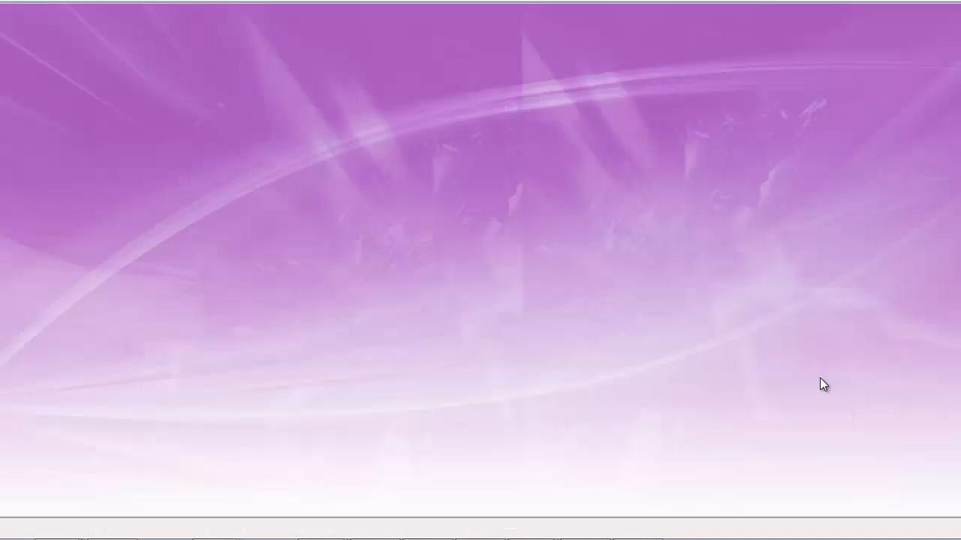
Recheck the home/away counts of 10teamtest and mark the template as used by all age groups.
{"action": "scroll", "coordinate": [874, 444], "scroll_direction": "down", "scroll_amount": 2}
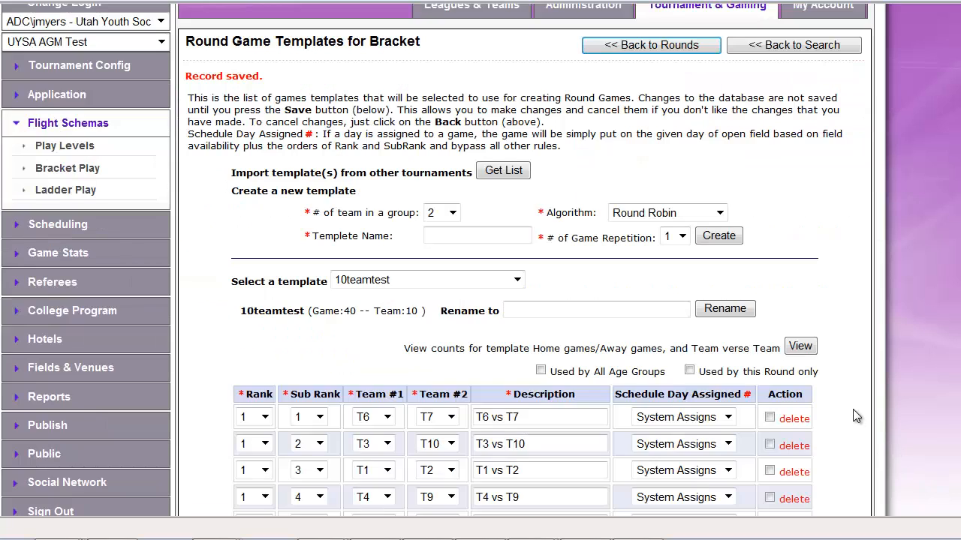
{"action": "left_click", "coordinate": [810, 349]}
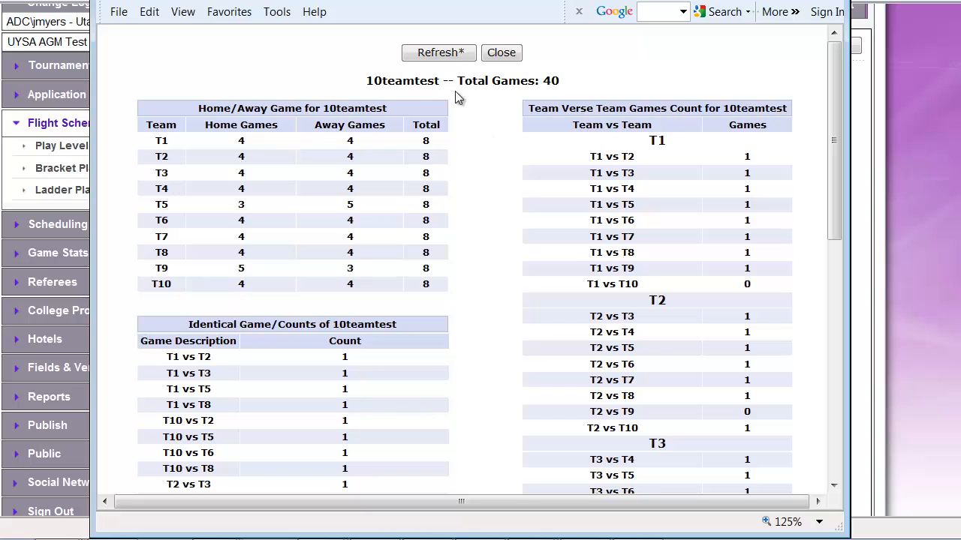
{"action": "left_click", "coordinate": [501, 52]}
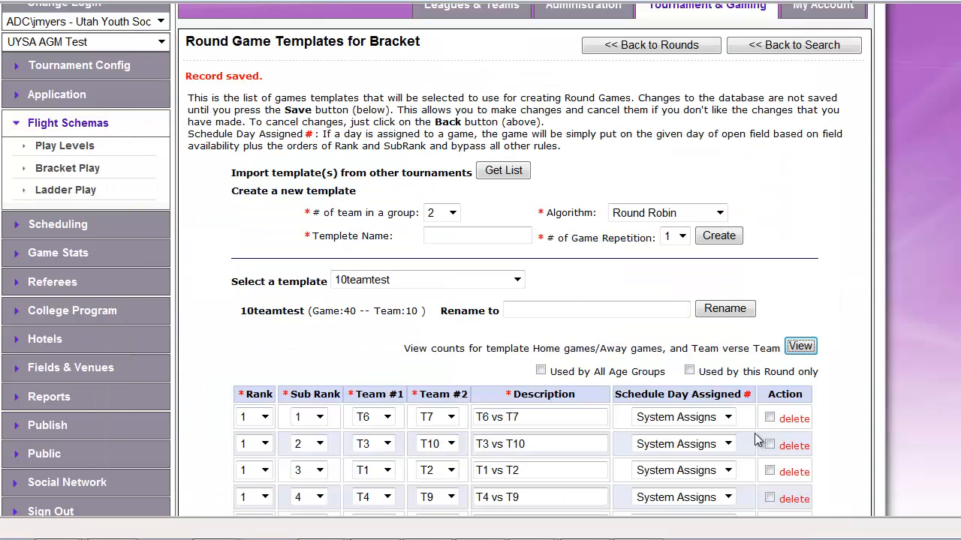
{"action": "left_click", "coordinate": [541, 371]}
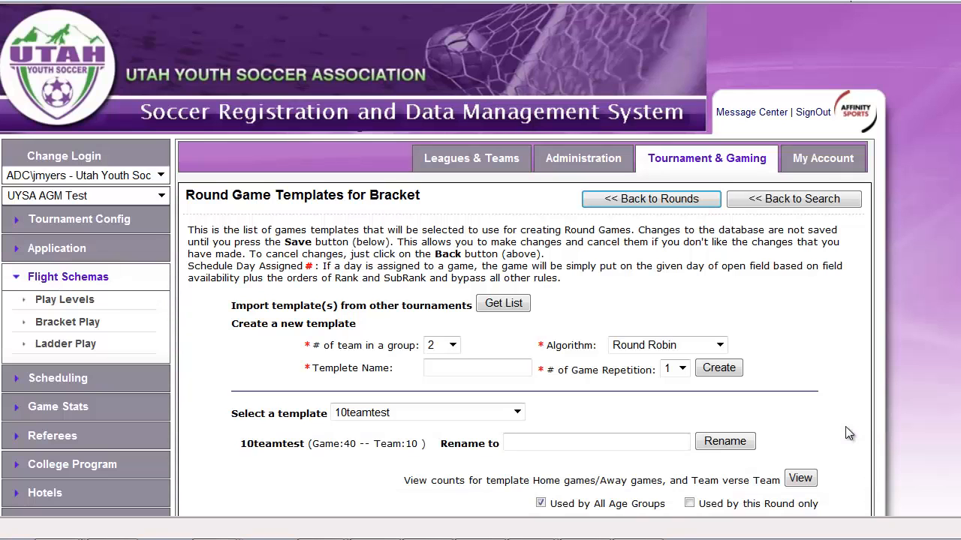
Return to the rounds, open the bracket round's games list and start automatic game creation.
{"action": "left_click", "coordinate": [667, 201]}
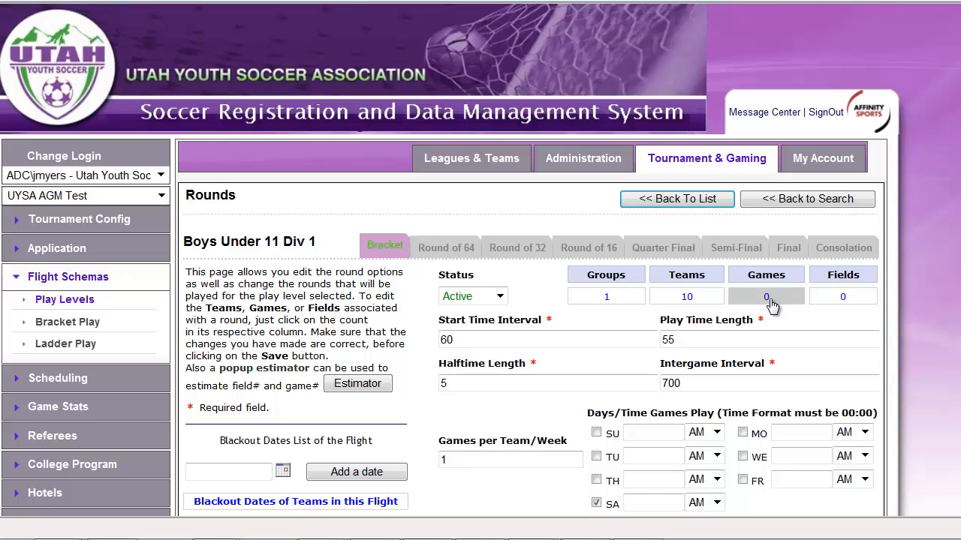
{"action": "left_click", "coordinate": [769, 299]}
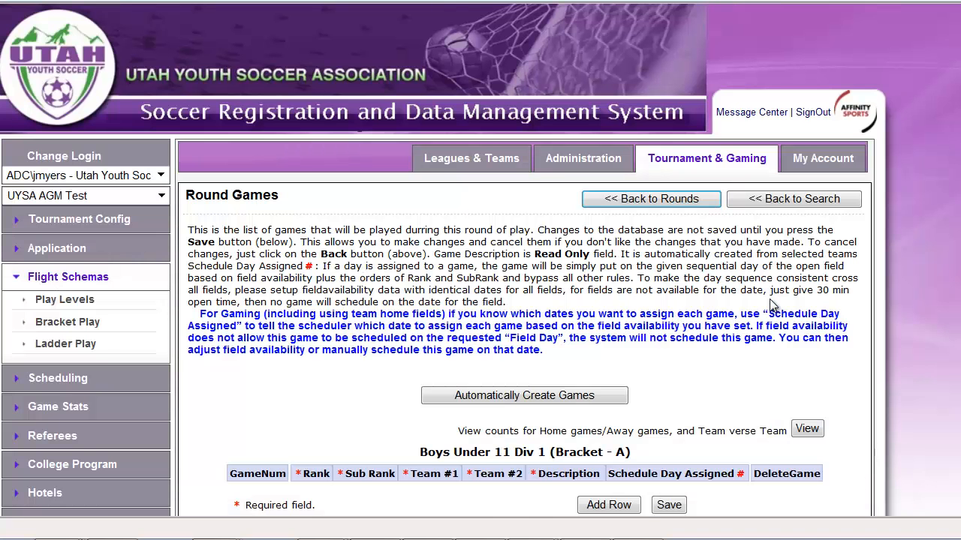
{"action": "left_click", "coordinate": [555, 398]}
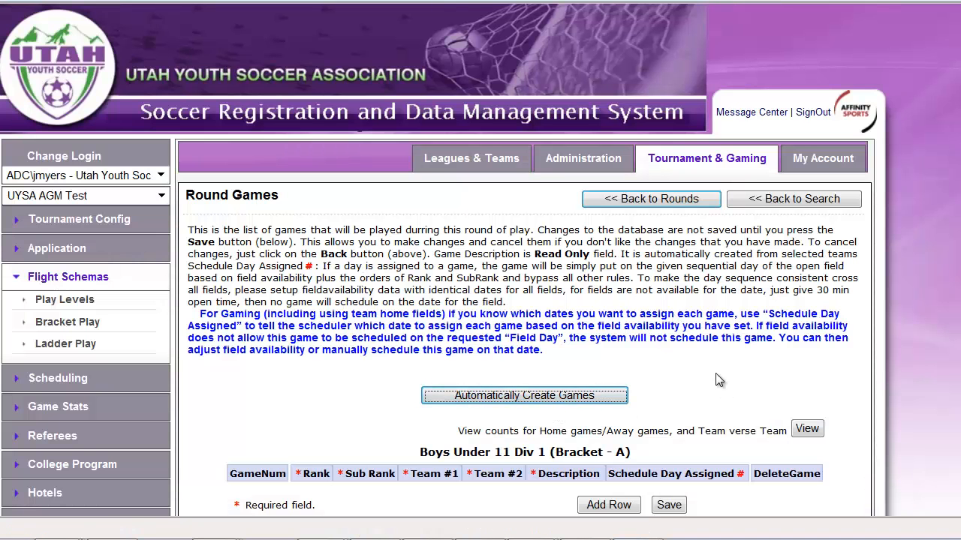